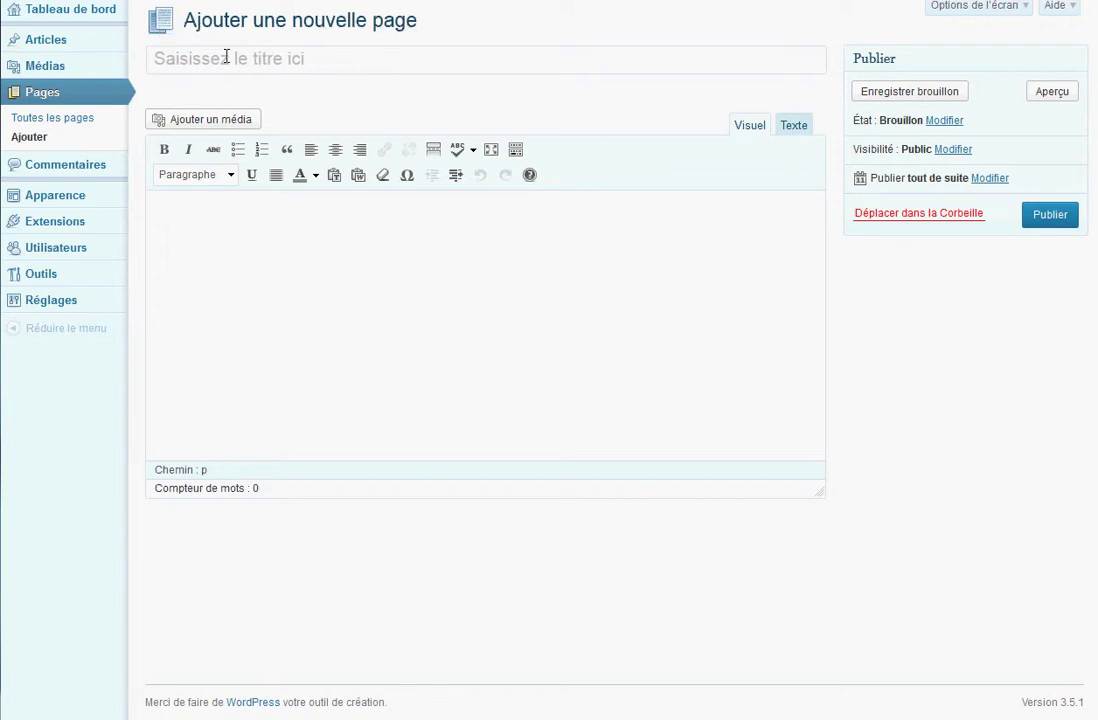
Upload the cat picture photo1.jpg to the media library for insertion into the new page
{"action": "left_click", "coordinate": [217, 121]}
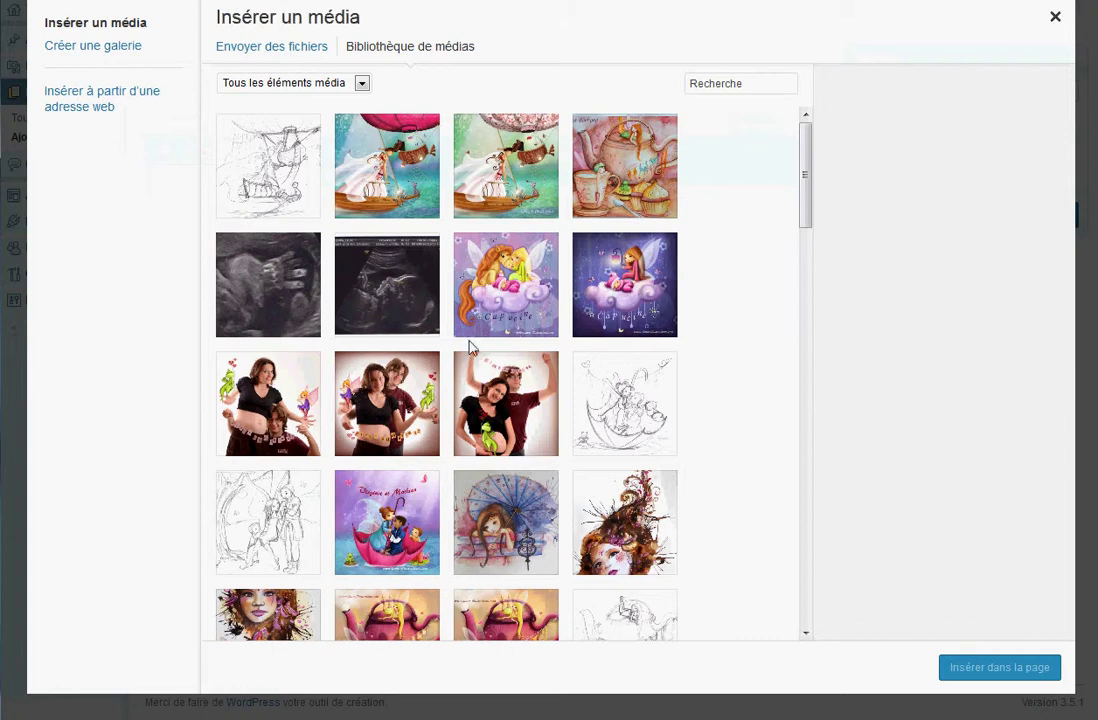
{"action": "left_click", "coordinate": [288, 50]}
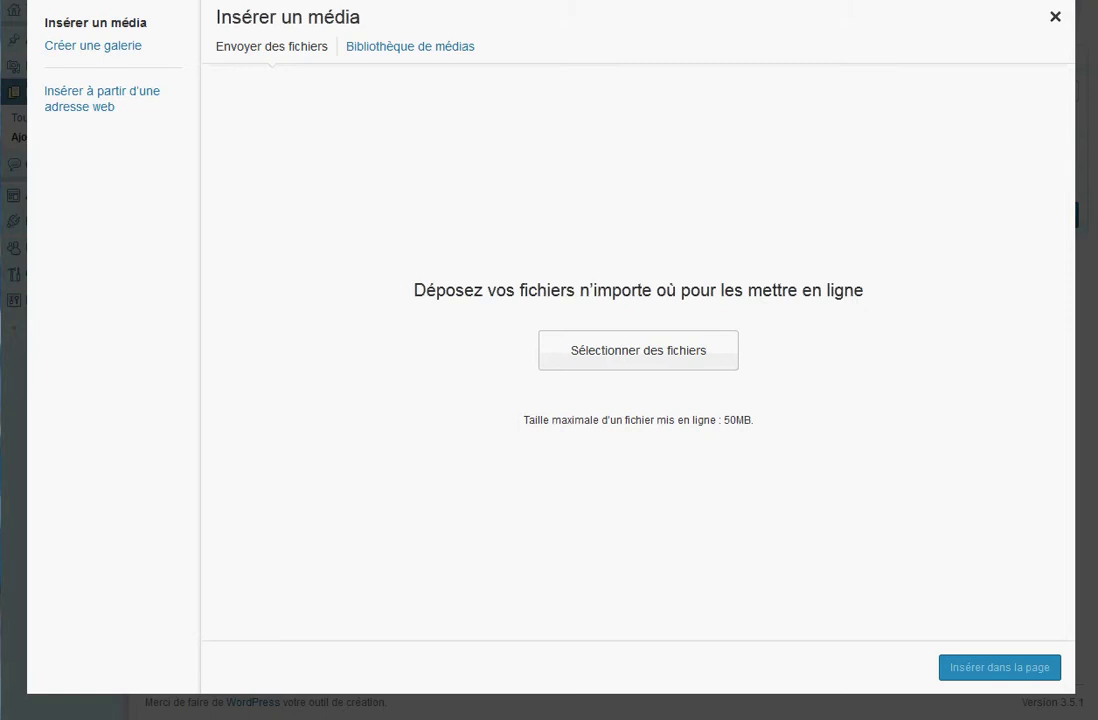
{"action": "left_click_drag", "start_coordinate": [0, 430], "coordinate": [488, 247]}
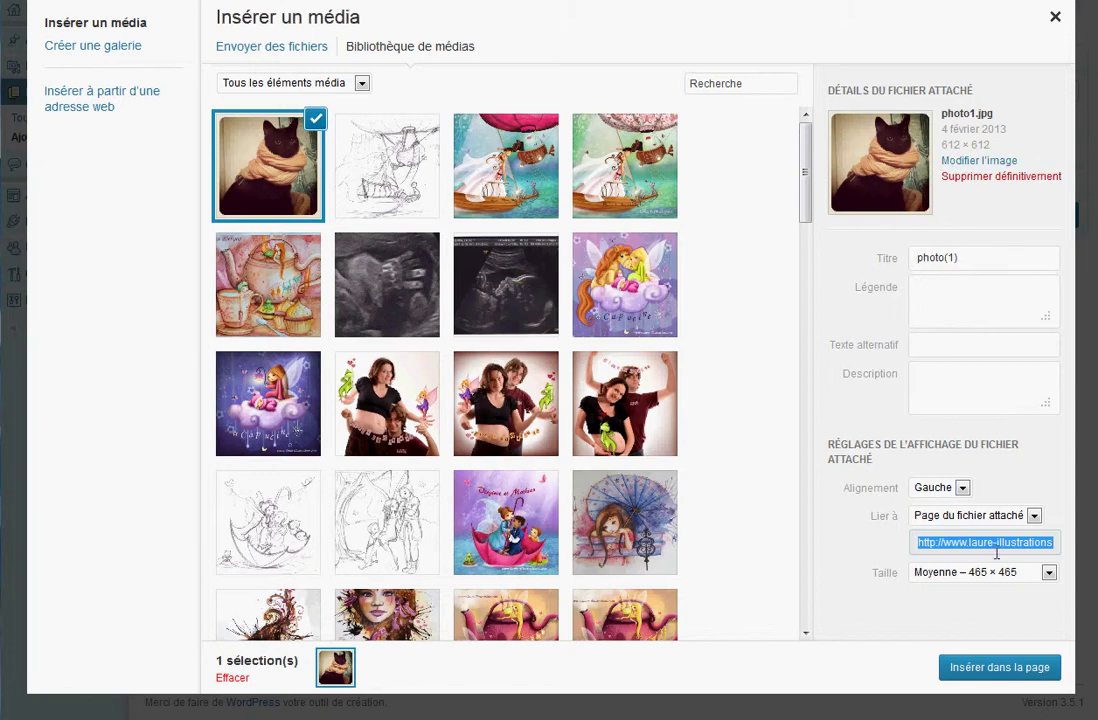
Set the alternative text of the uploaded cat photo to "chat avec echarpe"
{"action": "left_click", "coordinate": [985, 347]}
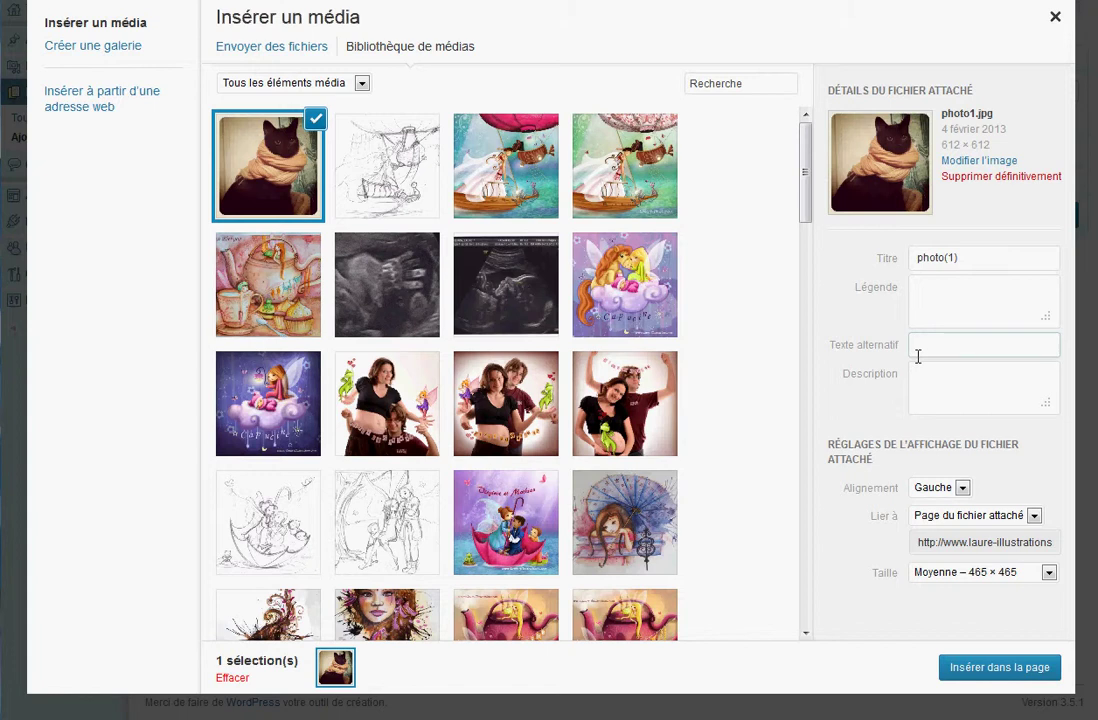
{"action": "type", "text": "chat"}
{"action": "type", "text": "avec echap"}
{"action": "key", "text": "BackSpace"}
{"action": "type", "text": "rpe"}
Give the uploaded cat photo the caption "Teste !"
{"action": "left_click", "coordinate": [955, 314]}
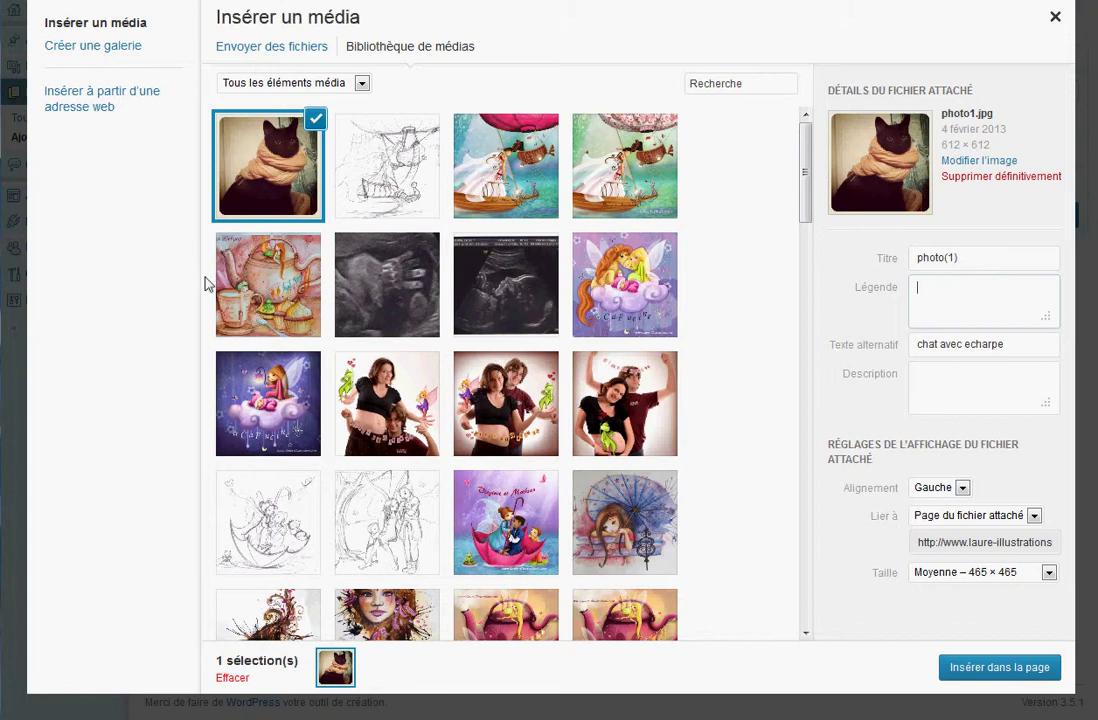
{"action": "type", "text": "Teste"}
{"action": "type", "text": " l"}
{"action": "left_click_drag", "start_coordinate": [1038, 346], "coordinate": [870, 333]}
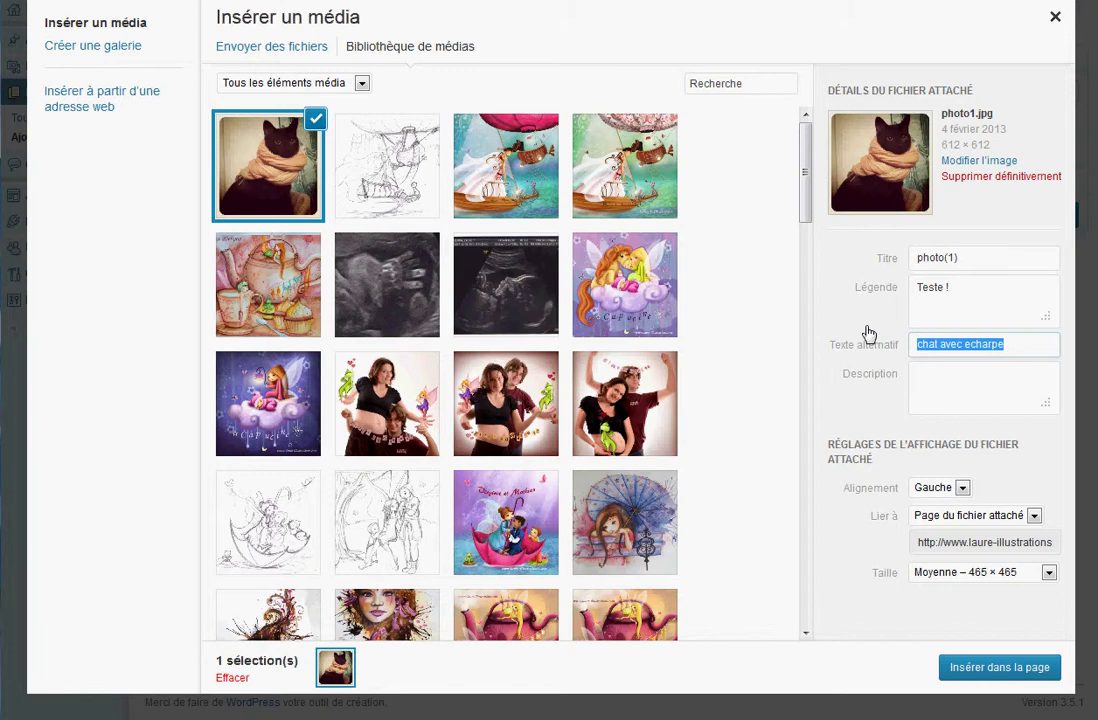
{"action": "left_click_drag", "start_coordinate": [970, 314], "coordinate": [897, 287]}
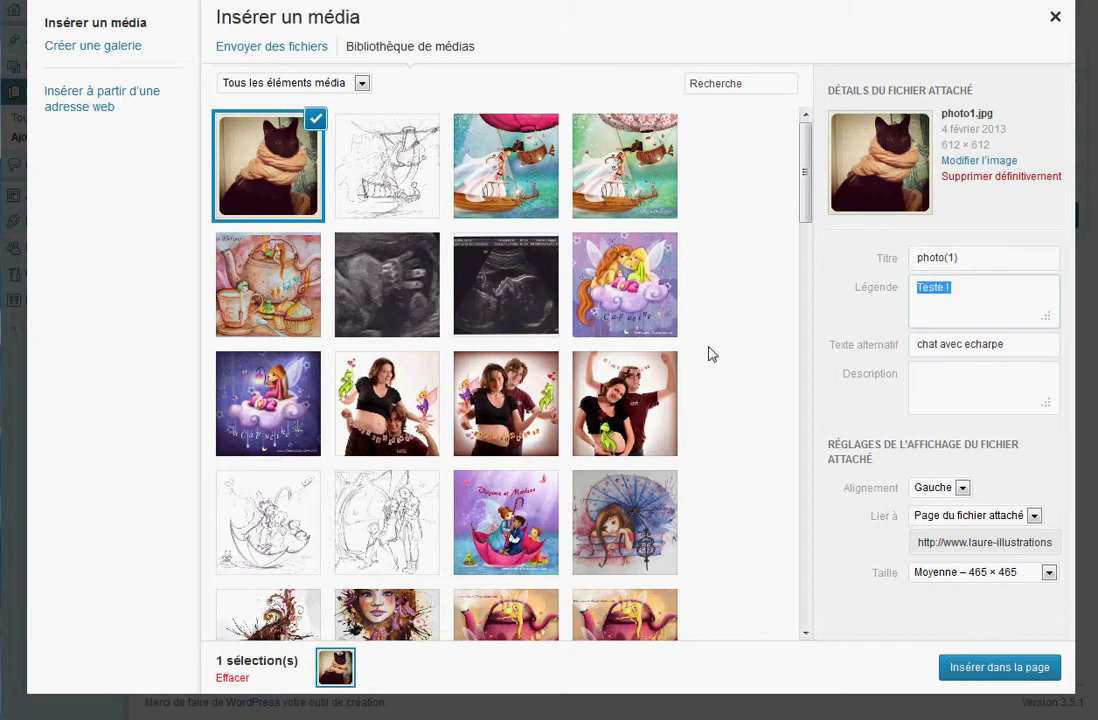
{"action": "left_click_drag", "start_coordinate": [955, 258], "coordinate": [888, 266]}
{"action": "left_click", "coordinate": [963, 399]}
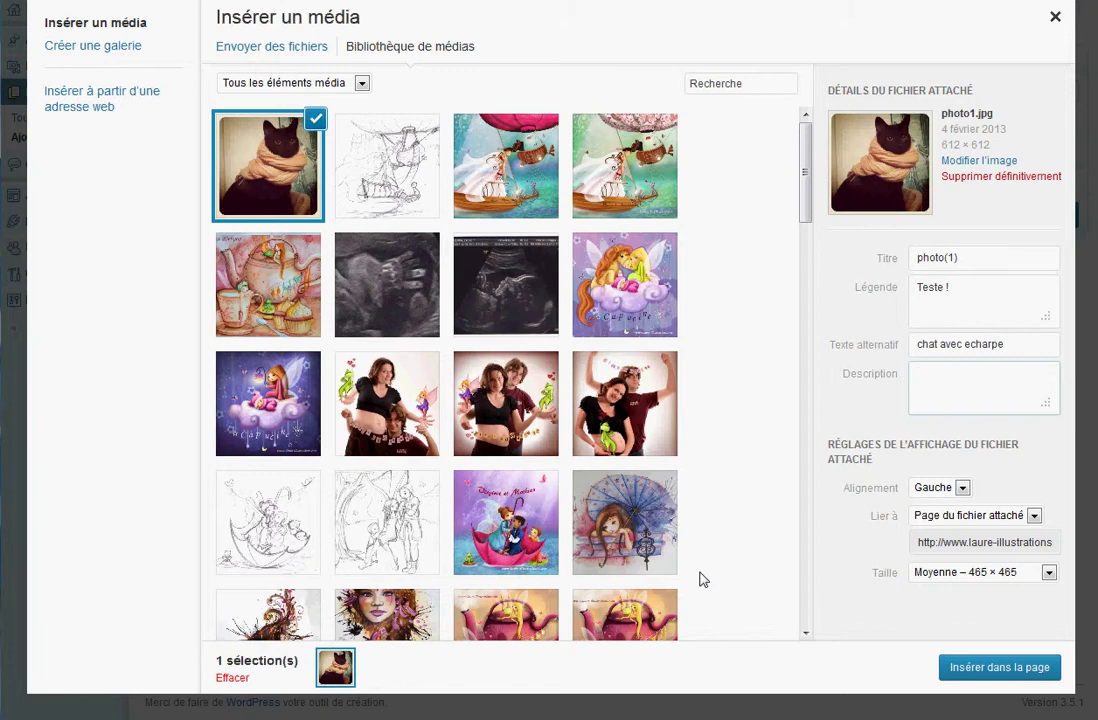
Try Lien personnalisé as the link target of the cat photo
{"action": "left_click", "coordinate": [1005, 515]}
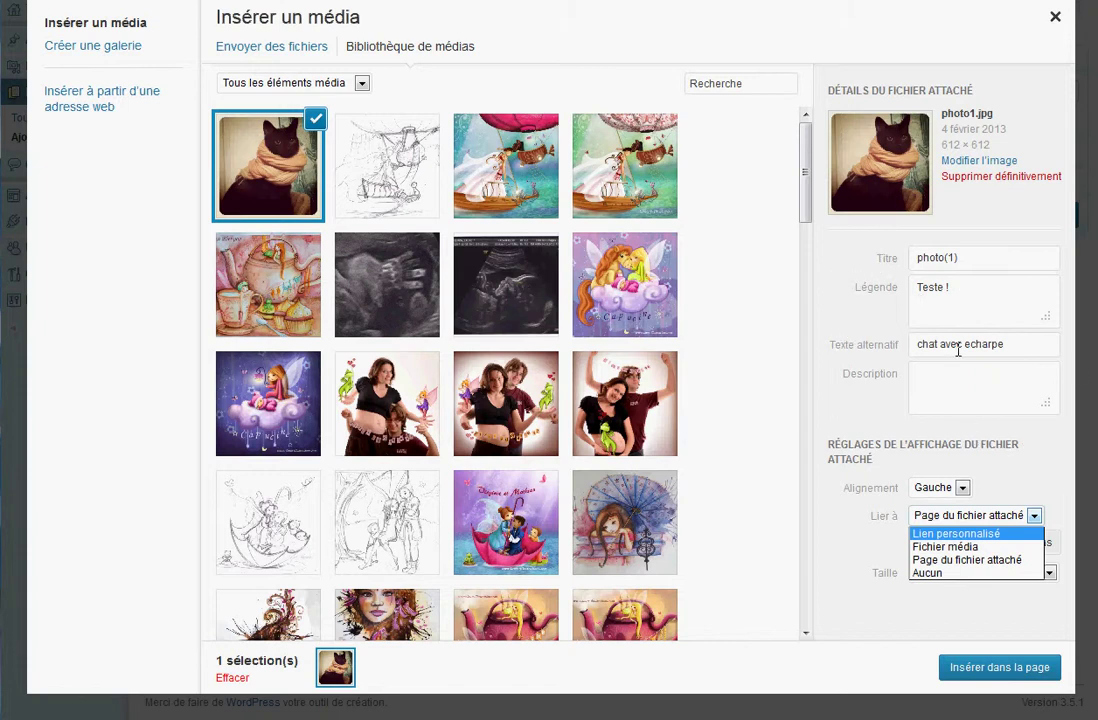
{"action": "left_click", "coordinate": [836, 506]}
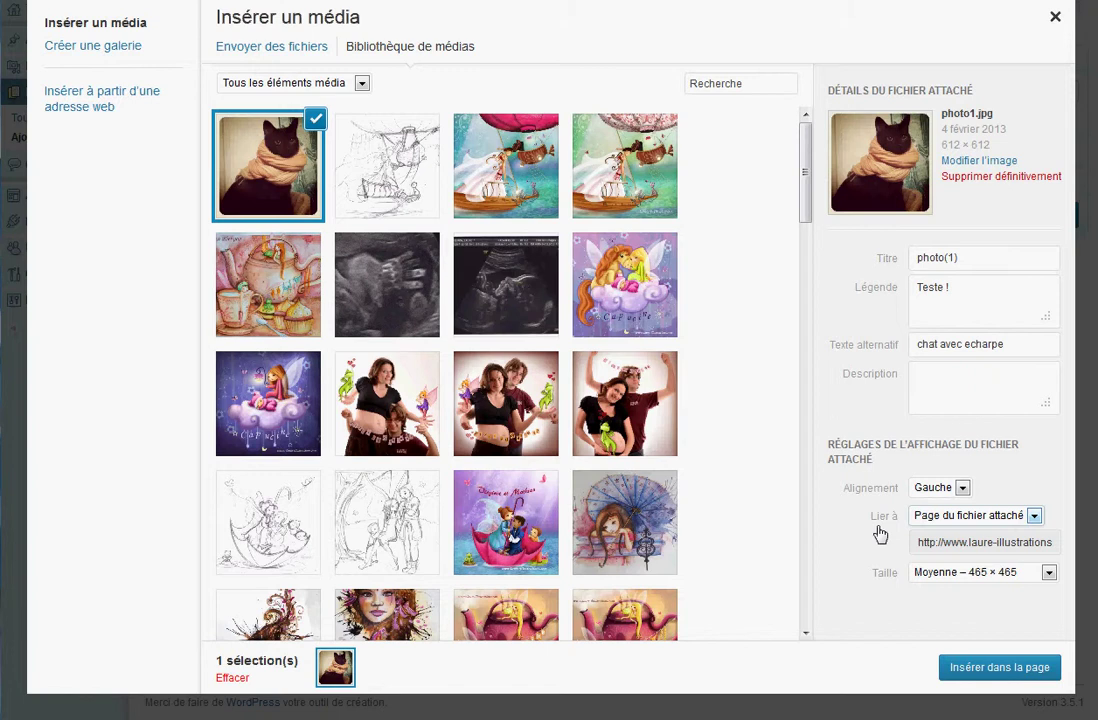
{"action": "left_click", "coordinate": [1030, 516]}
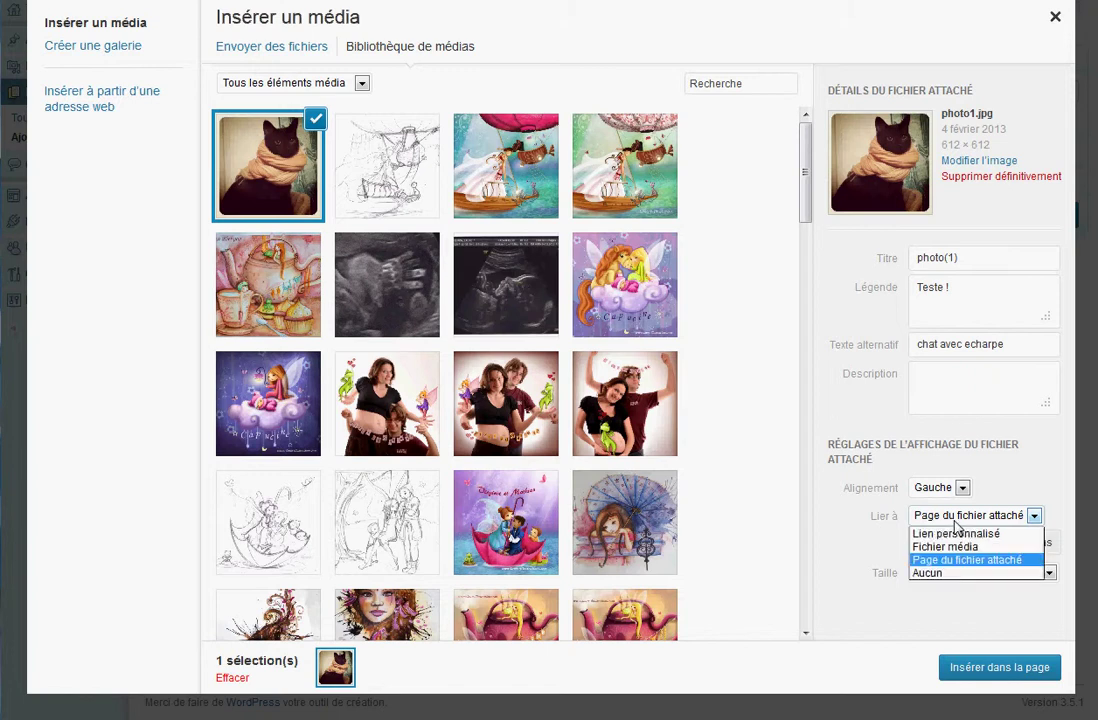
{"action": "left_click", "coordinate": [950, 537]}
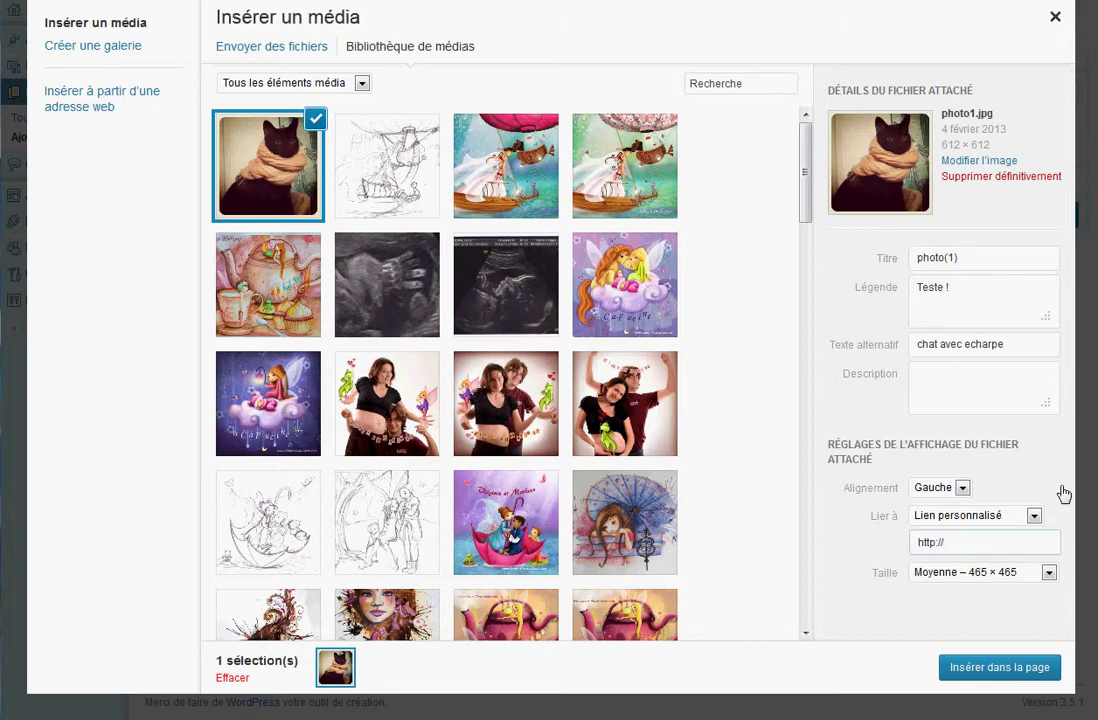
{"action": "left_click_drag", "start_coordinate": [1012, 543], "coordinate": [896, 547]}
Try Fichier média and Aucun as the photo's link target, and set it back to Page du fichier attaché
{"action": "left_click", "coordinate": [962, 515]}
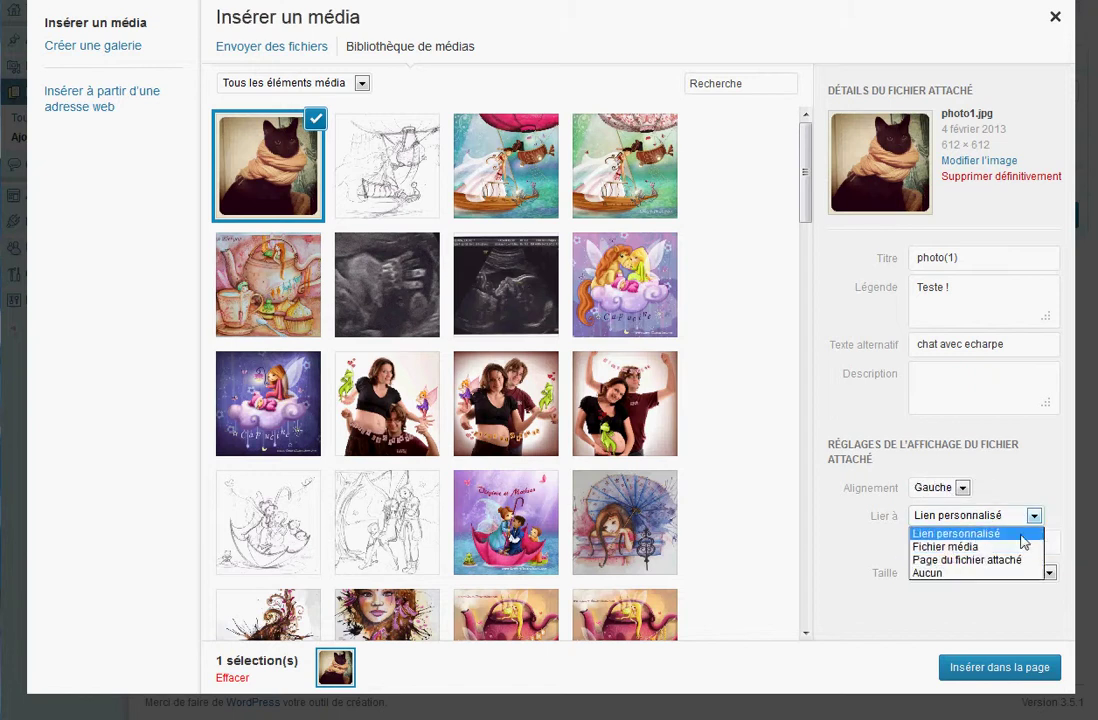
{"action": "left_click", "coordinate": [993, 549]}
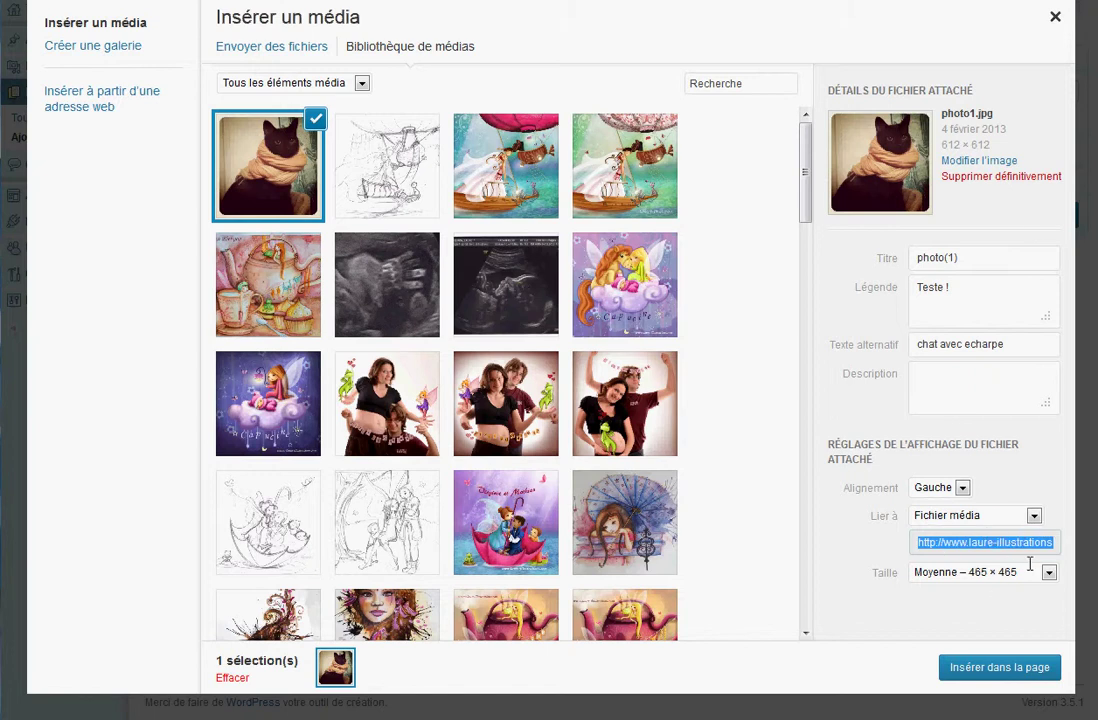
{"action": "left_click", "coordinate": [1034, 515]}
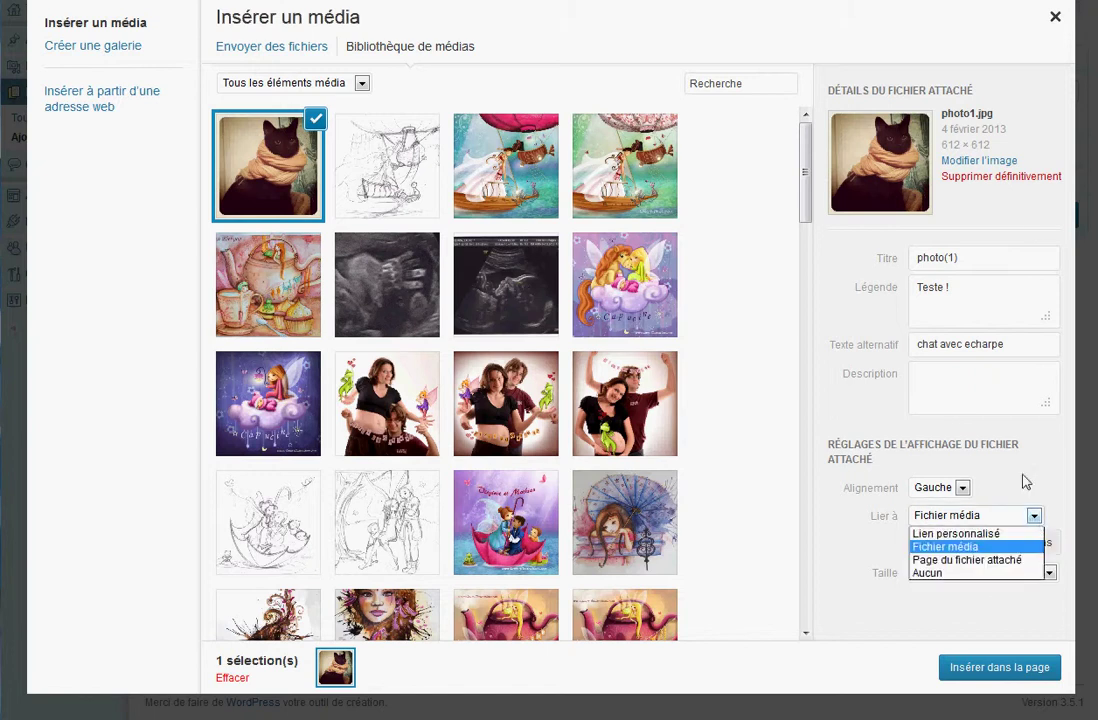
{"action": "left_click", "coordinate": [960, 573]}
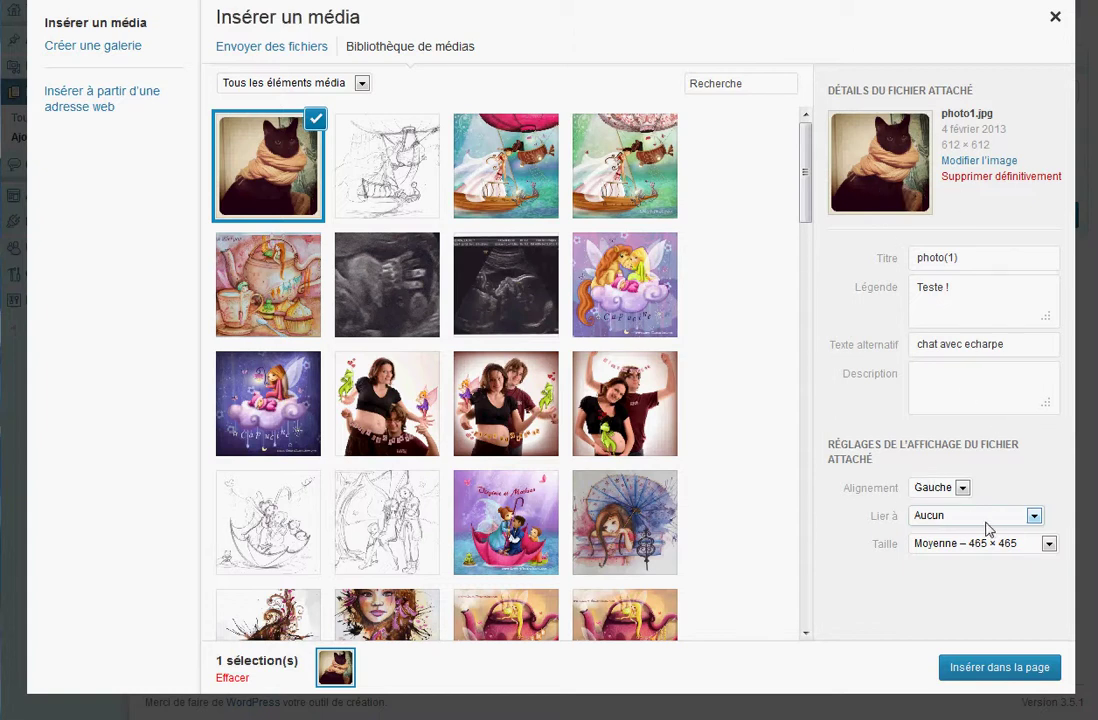
{"action": "left_click", "coordinate": [986, 522]}
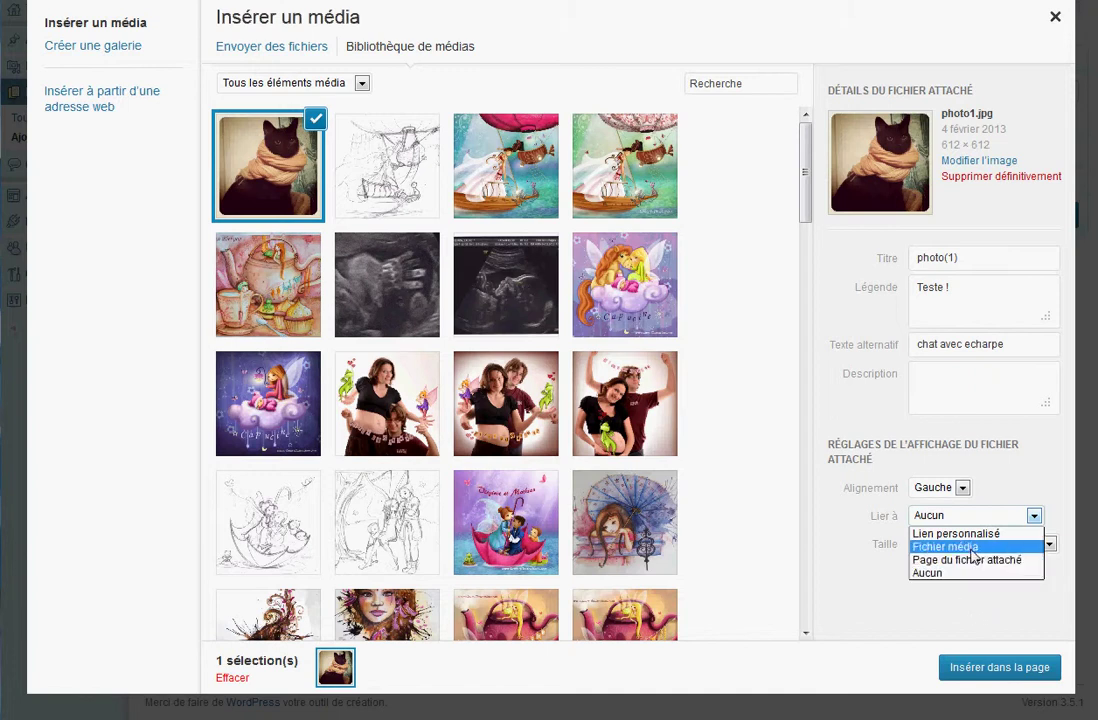
{"action": "left_click", "coordinate": [985, 562]}
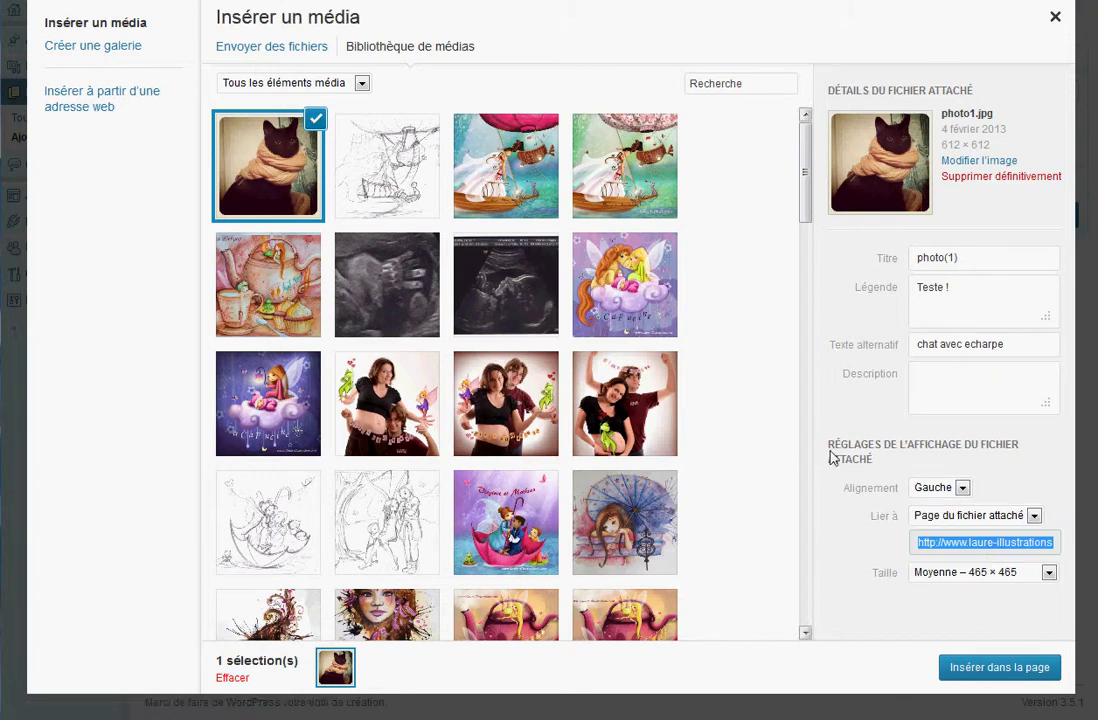
Set the photo's size to Miniature – 150 × 150 and insert it into the page
{"action": "left_click", "coordinate": [945, 488]}
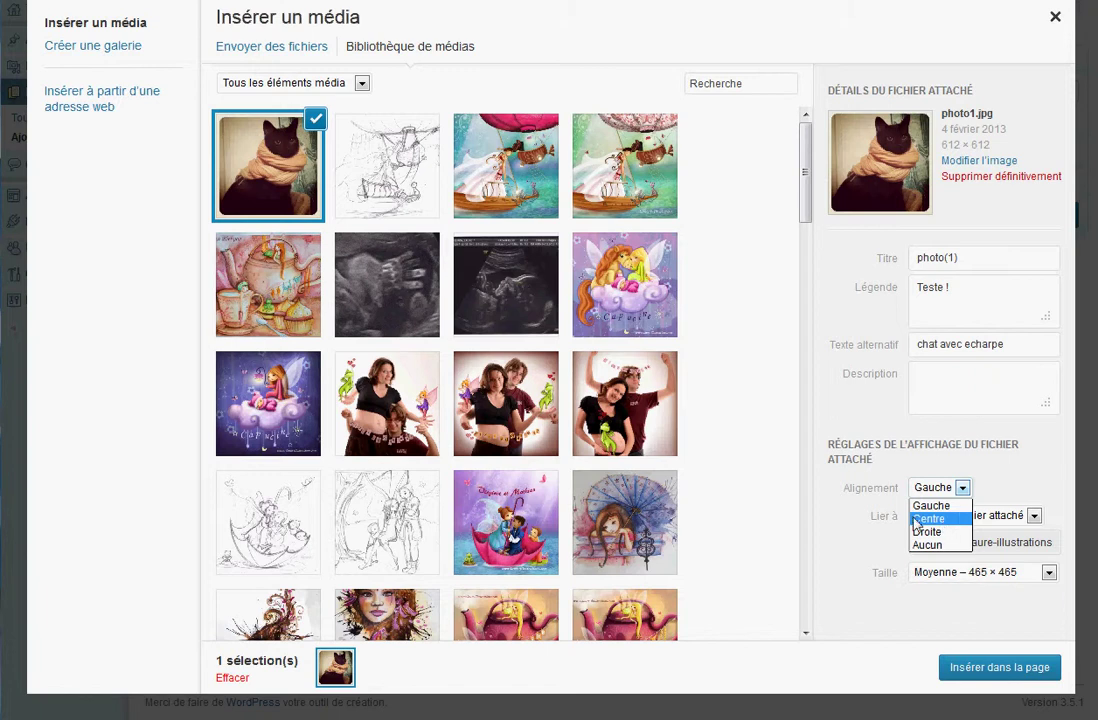
{"action": "left_click", "coordinate": [993, 488]}
{"action": "left_click", "coordinate": [985, 572]}
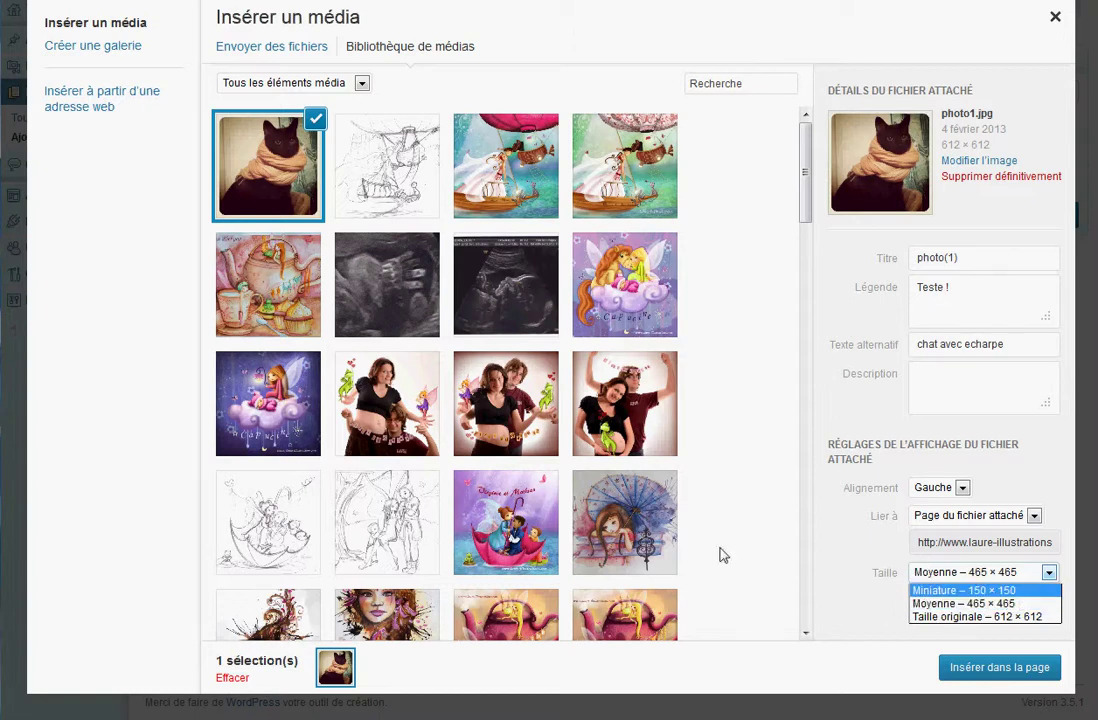
{"action": "left_click", "coordinate": [1005, 592]}
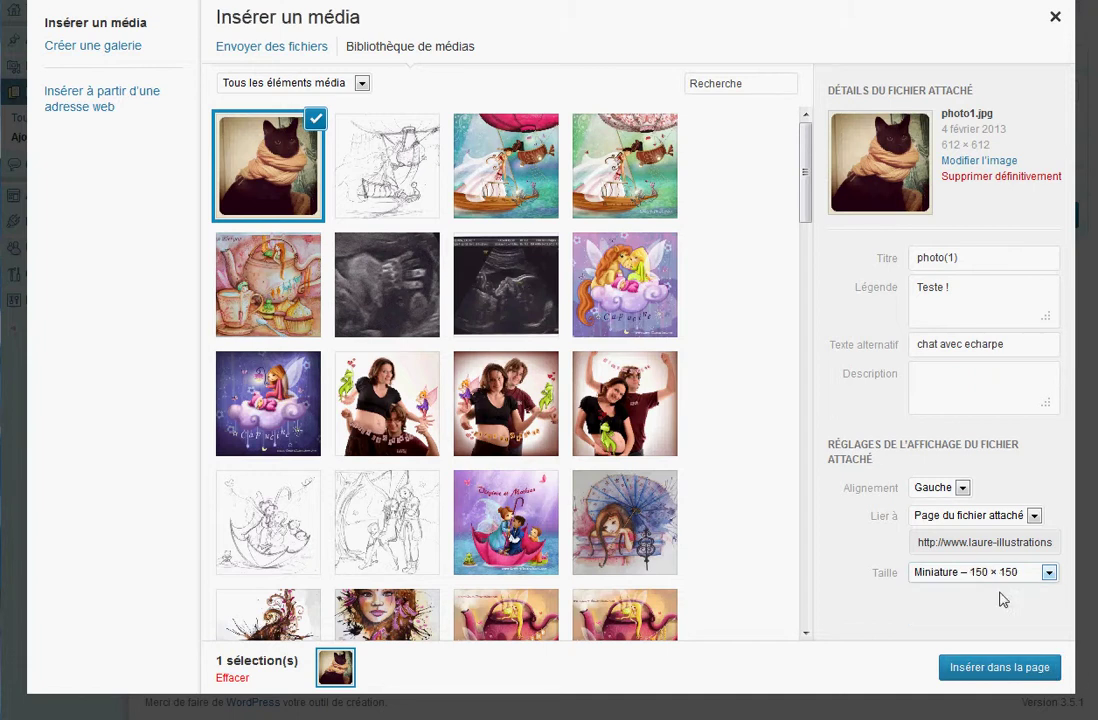
{"action": "left_click", "coordinate": [998, 666]}
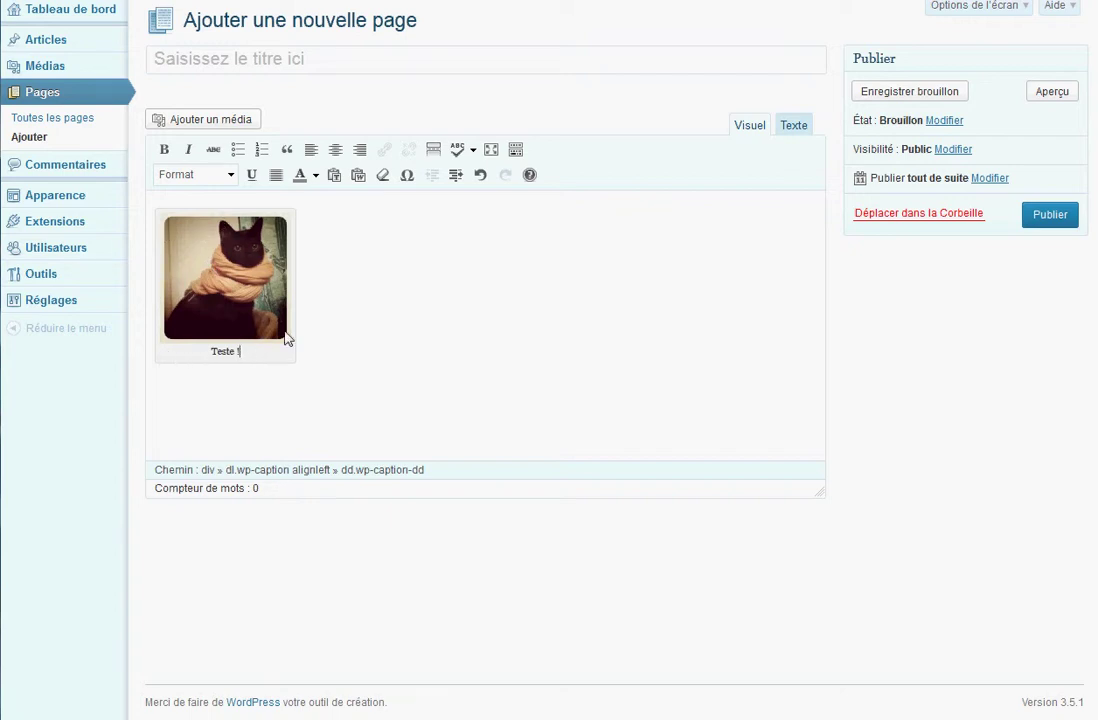
Open the inserted cat image for editing, preview the available alignments and set its alignment to Aucun
{"action": "left_click", "coordinate": [414, 305]}
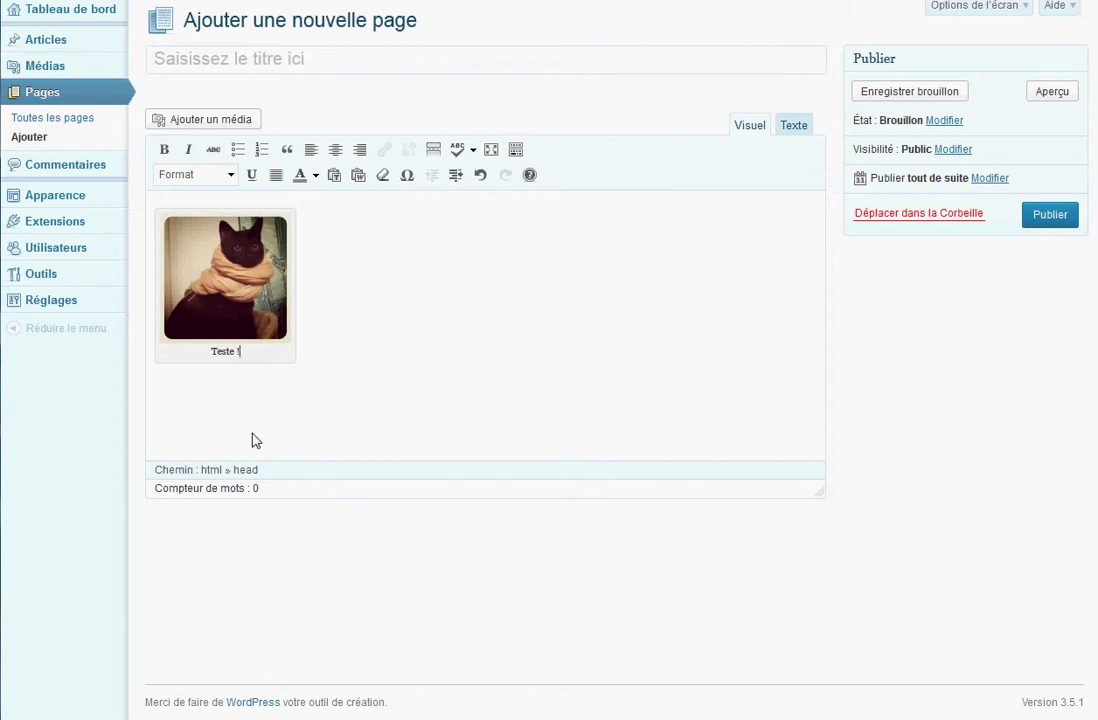
{"action": "left_click", "coordinate": [205, 263]}
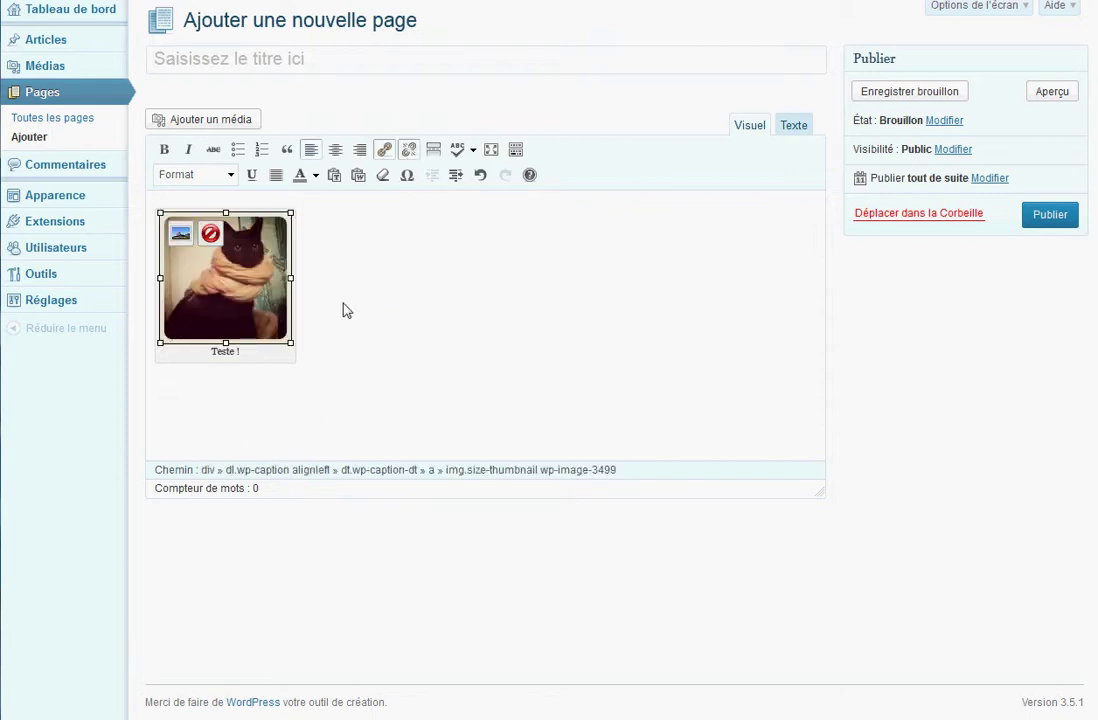
{"action": "left_click", "coordinate": [181, 234]}
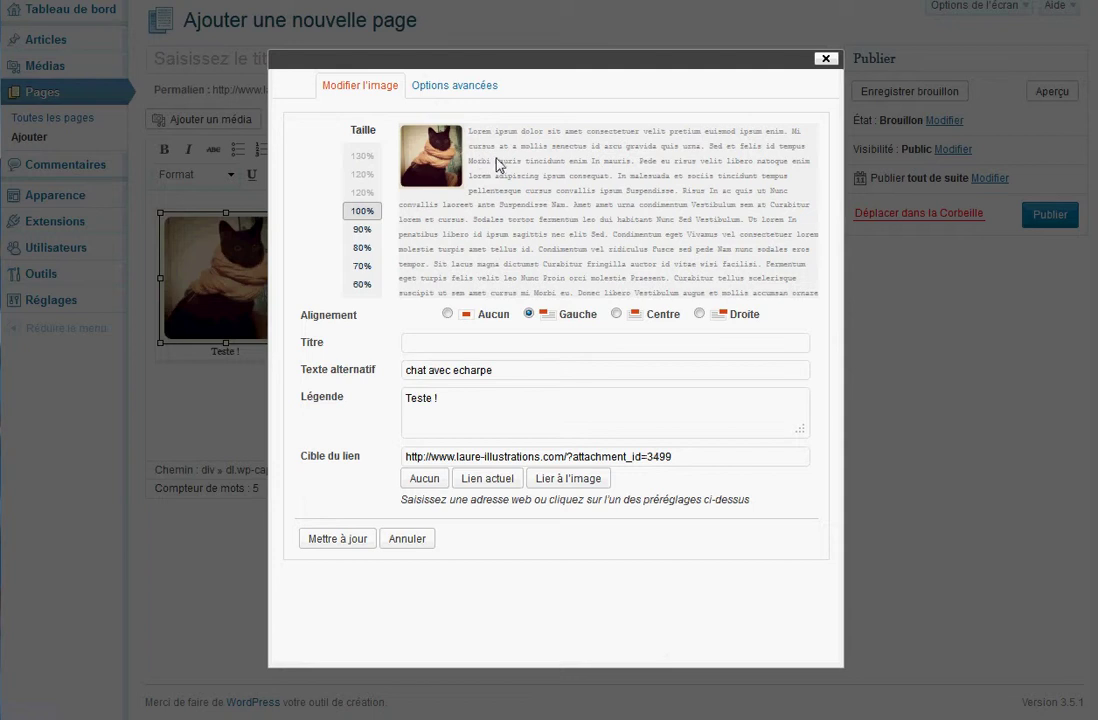
{"action": "left_click", "coordinate": [490, 318]}
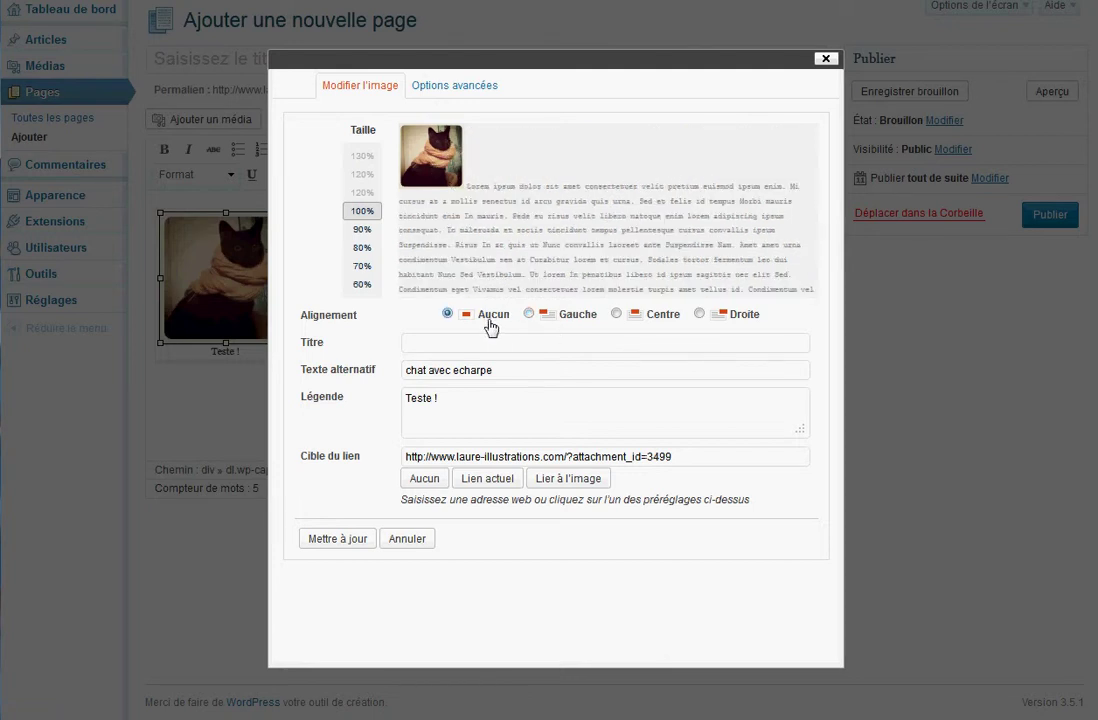
{"action": "left_click", "coordinate": [565, 320]}
{"action": "left_click", "coordinate": [724, 322]}
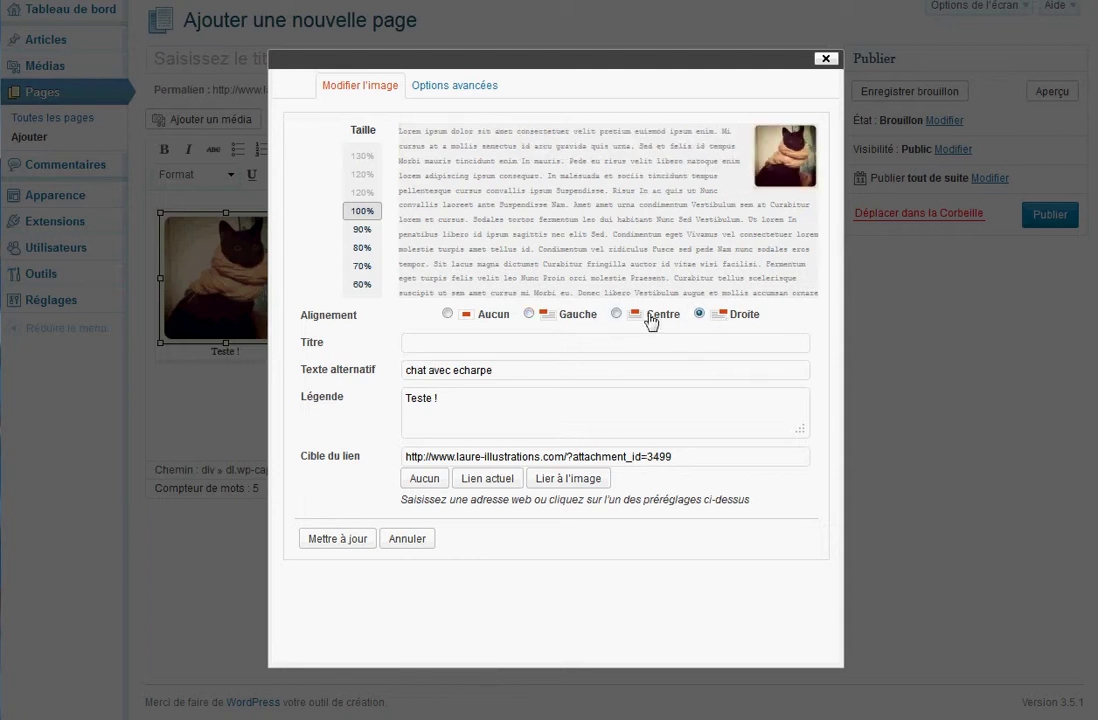
{"action": "left_click", "coordinate": [648, 316]}
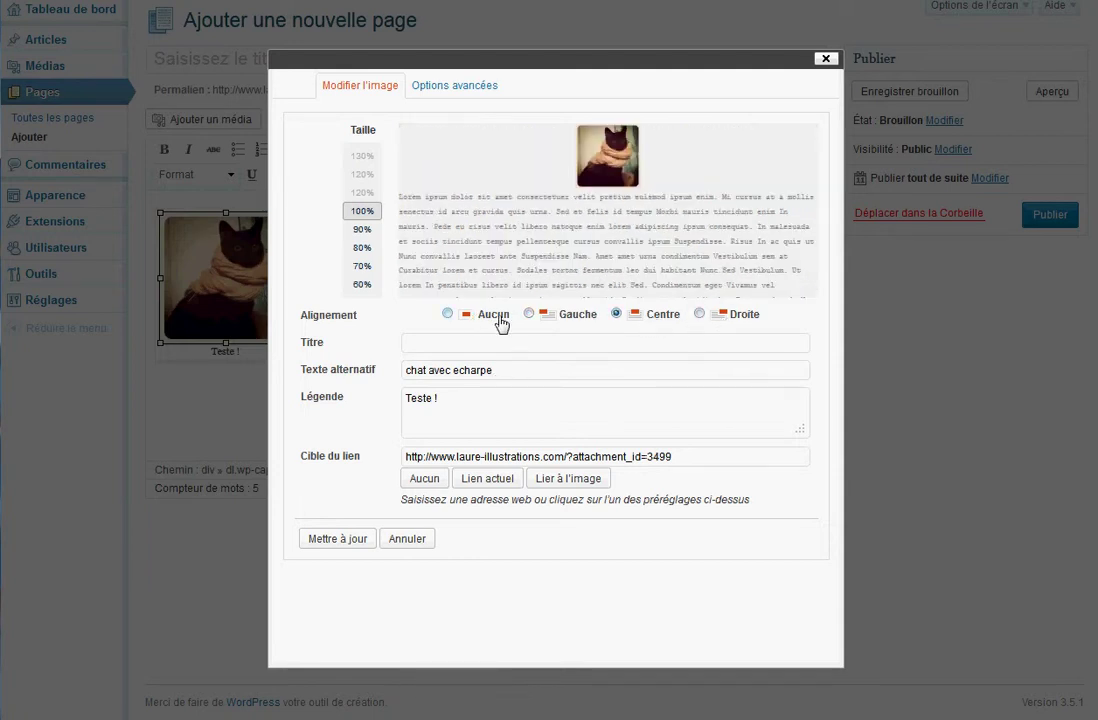
{"action": "left_click", "coordinate": [497, 316]}
{"action": "double_click", "coordinate": [311, 342]}
{"action": "left_click_drag", "start_coordinate": [306, 396], "coordinate": [464, 407]}
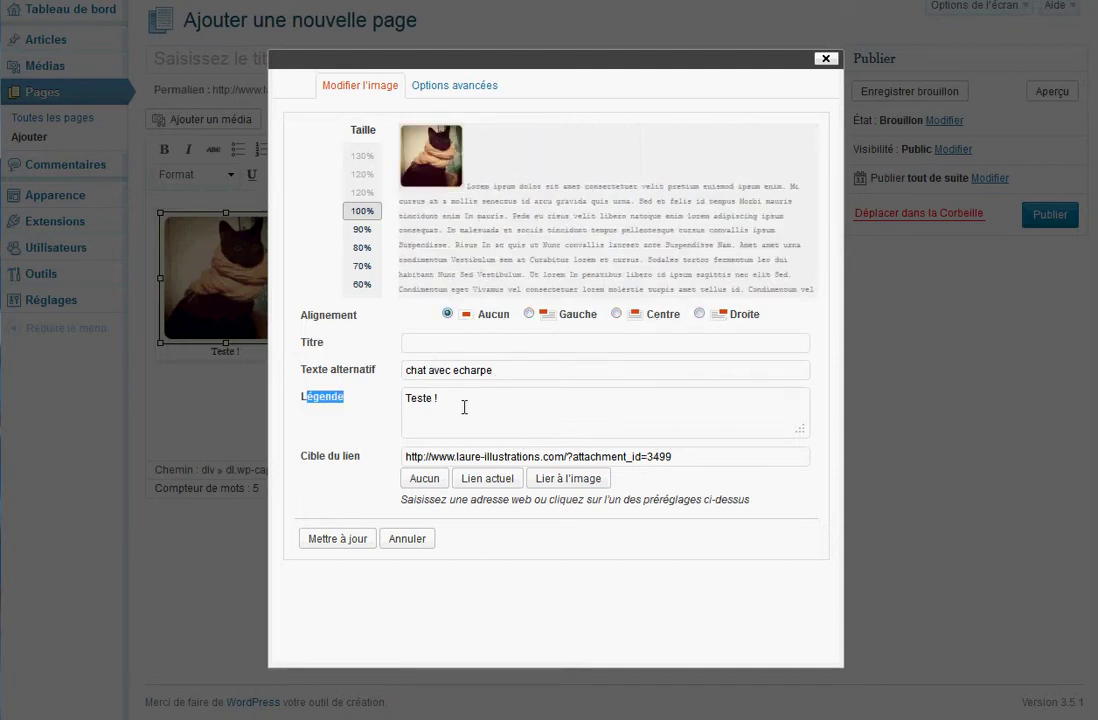
{"action": "left_click_drag", "start_coordinate": [338, 370], "coordinate": [673, 379]}
{"action": "left_click_drag", "start_coordinate": [431, 457], "coordinate": [500, 493]}
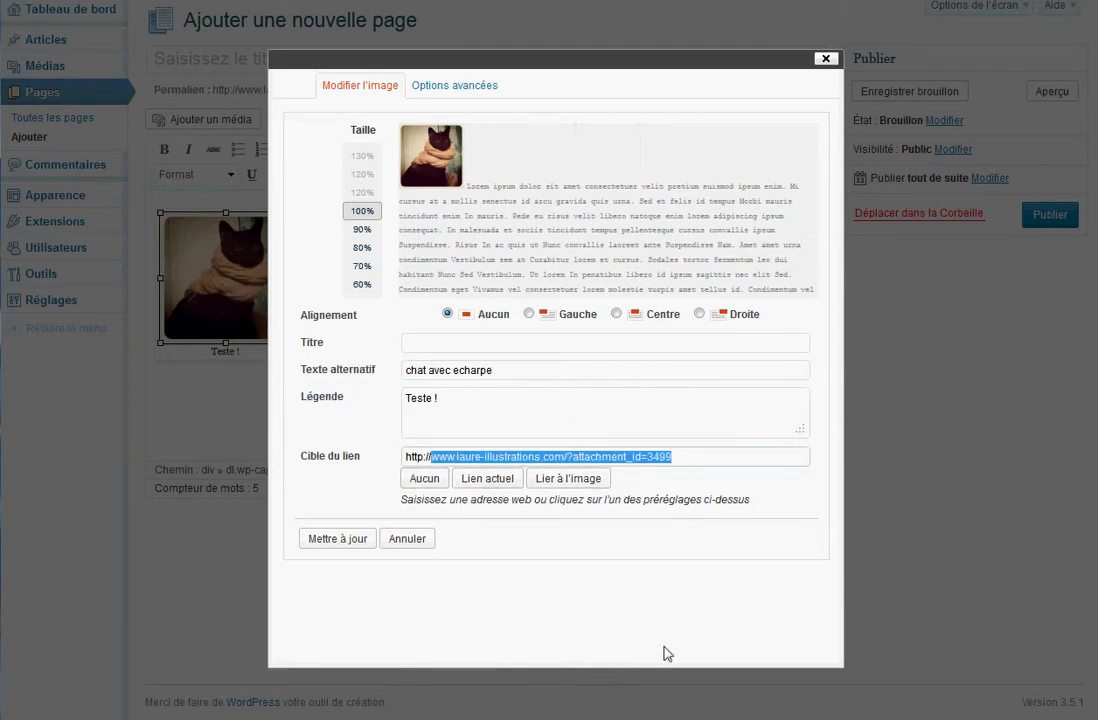
{"action": "left_click", "coordinate": [765, 457]}
{"action": "left_click_drag", "start_coordinate": [784, 466], "coordinate": [326, 454]}
Preview the cat image at several scale percentages between 60% and 100%, and set its size to 60%
{"action": "left_click", "coordinate": [362, 266]}
{"action": "left_click", "coordinate": [375, 229]}
{"action": "left_click", "coordinate": [367, 213]}
{"action": "left_click", "coordinate": [362, 285]}
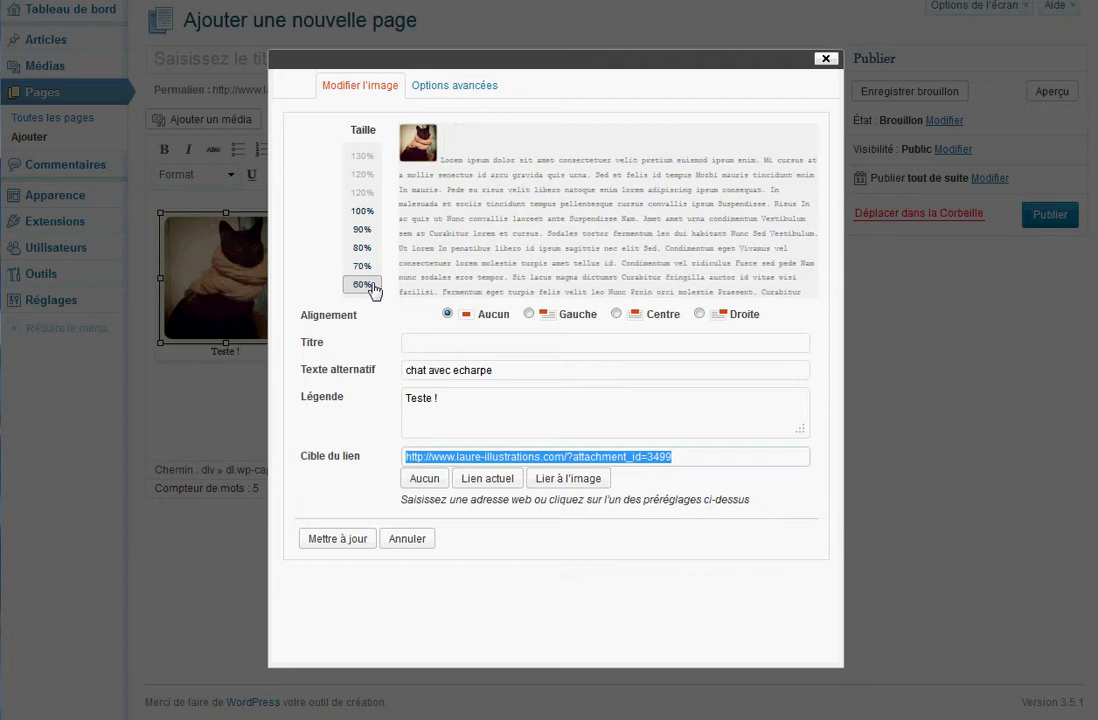
{"action": "left_click", "coordinate": [360, 247]}
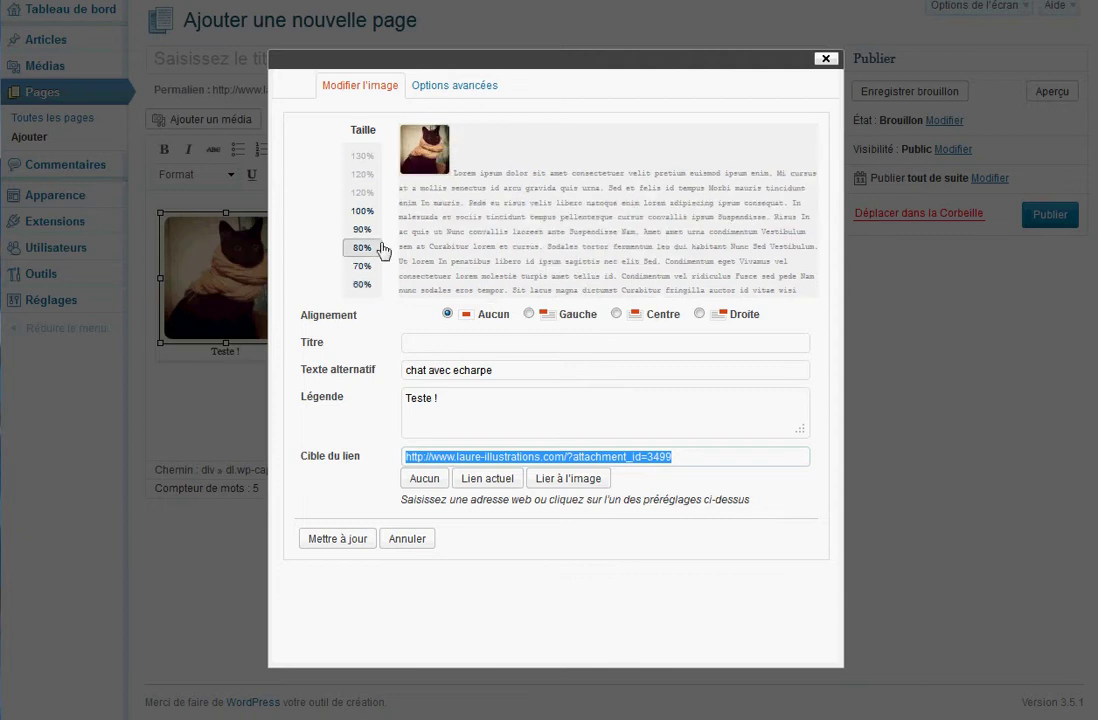
{"action": "left_click", "coordinate": [358, 211]}
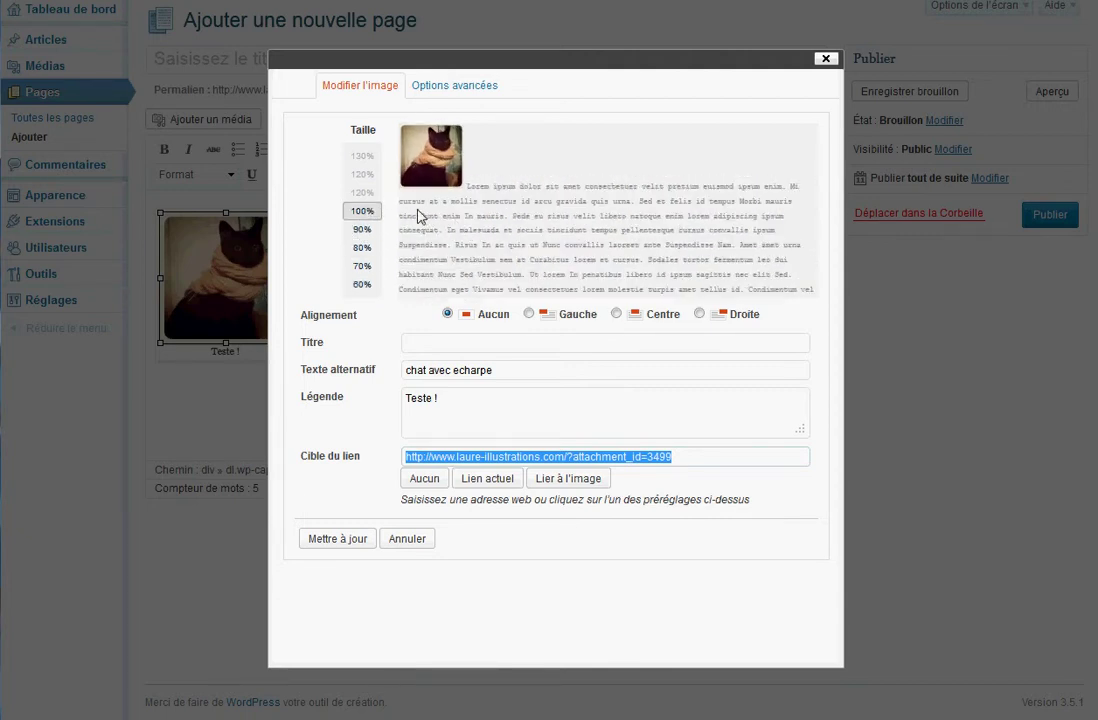
{"action": "left_click", "coordinate": [360, 229]}
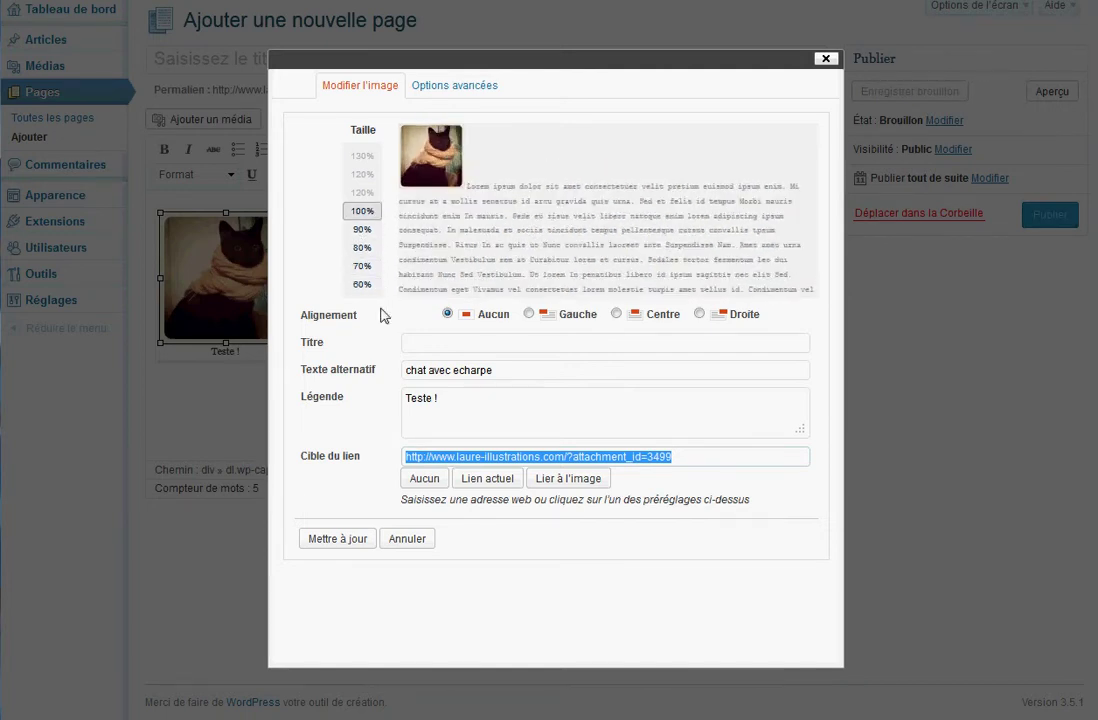
{"action": "left_click", "coordinate": [362, 284]}
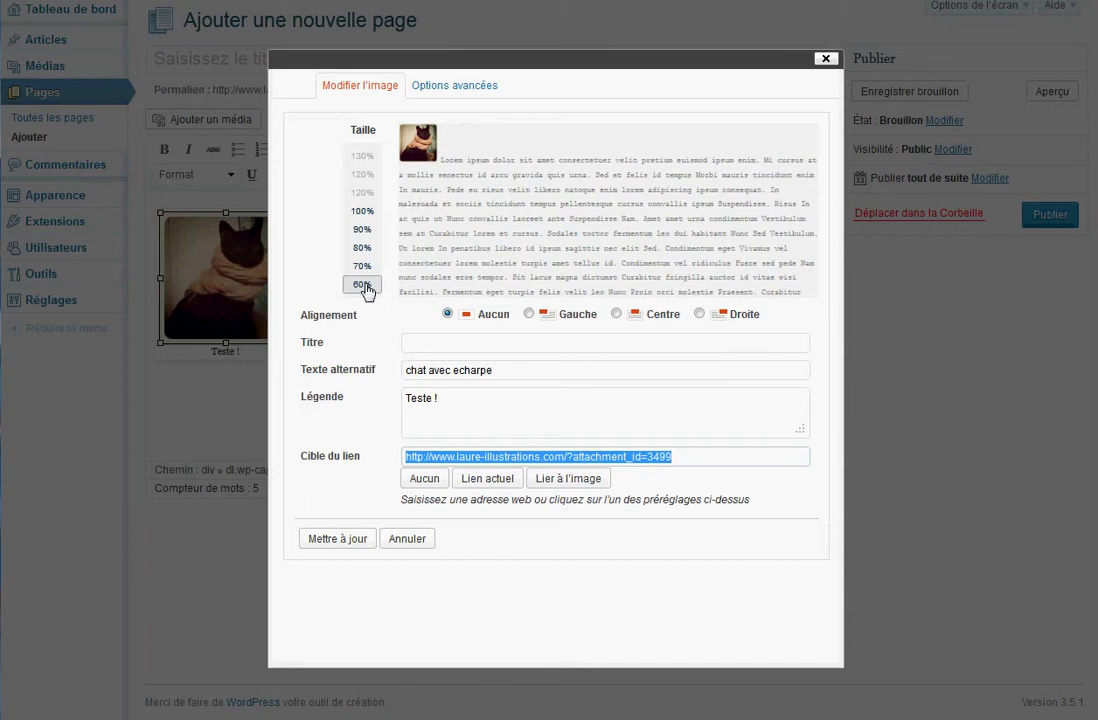
Set the cat image's scale to 100% and open its advanced options
{"action": "left_click", "coordinate": [362, 229]}
{"action": "left_click", "coordinate": [362, 211]}
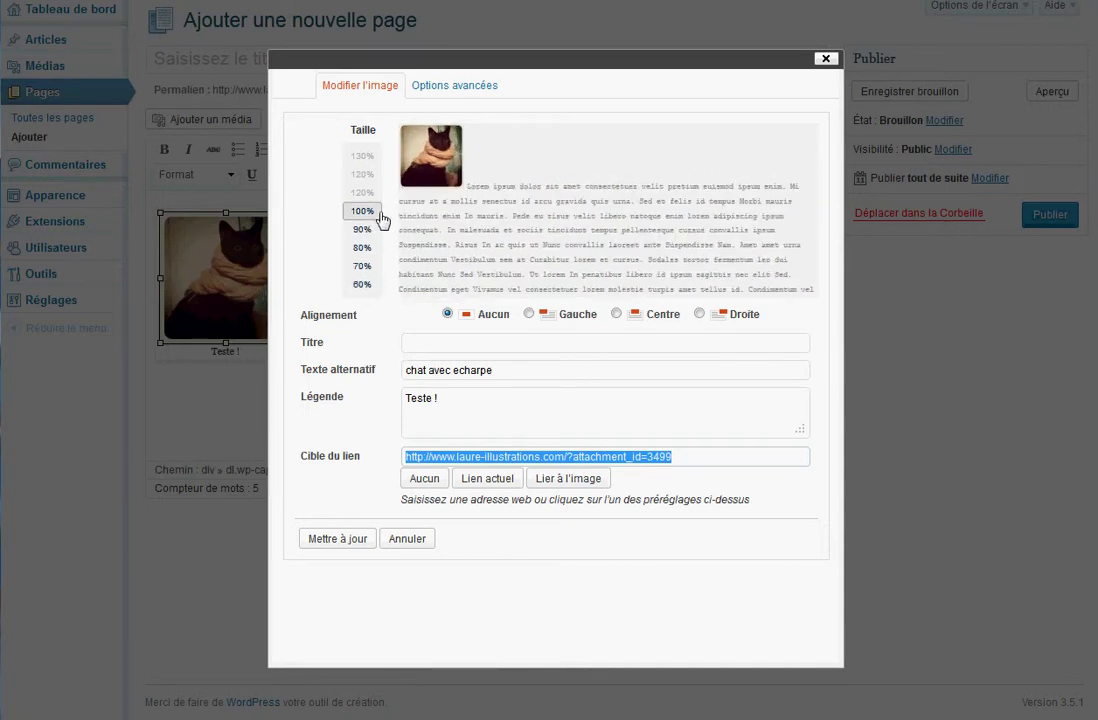
{"action": "left_click", "coordinate": [457, 87]}
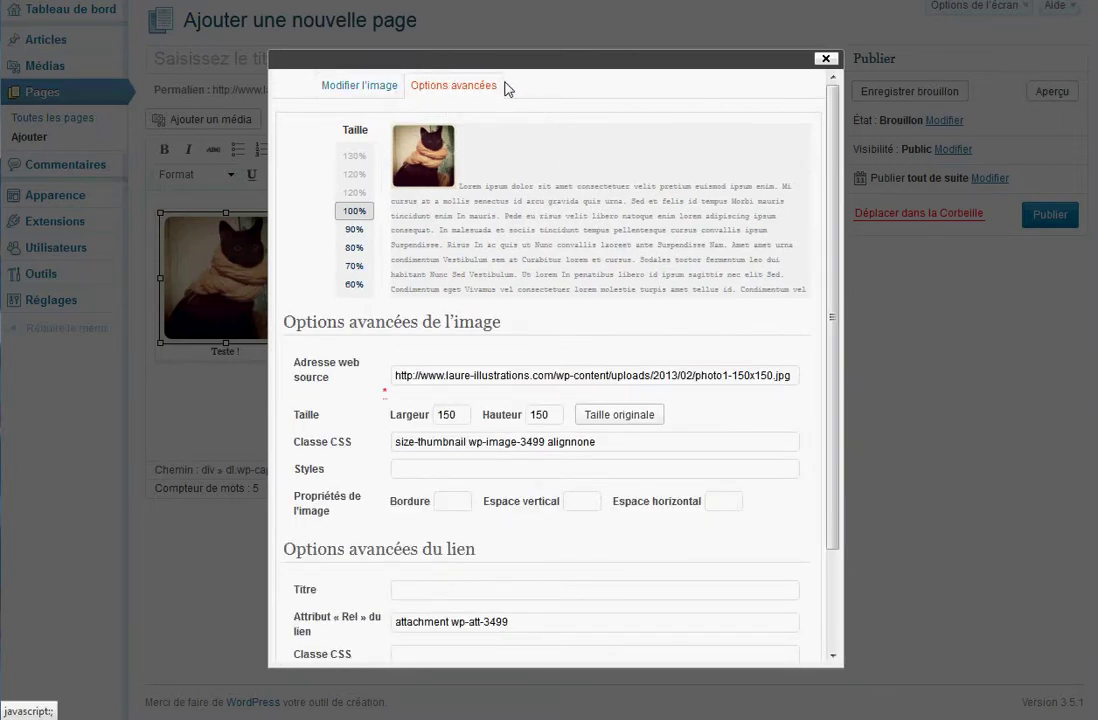
{"action": "scroll", "coordinate": [604, 225], "scroll_direction": "down", "scroll_amount": 1}
{"action": "scroll", "coordinate": [604, 225], "scroll_direction": "down", "scroll_amount": 2}
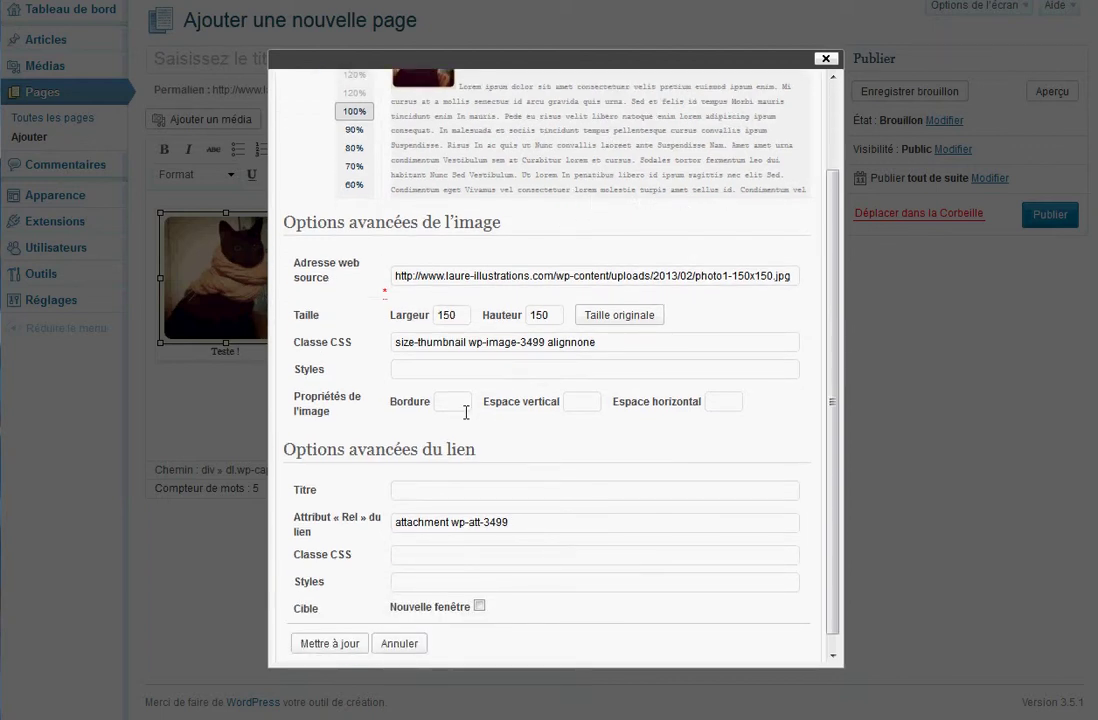
Review the image's advanced size, CSS, spacing and link options, and apply the image settings
{"action": "left_click", "coordinate": [503, 316]}
{"action": "left_click", "coordinate": [416, 320]}
{"action": "left_click_drag", "start_coordinate": [662, 355], "coordinate": [395, 350]}
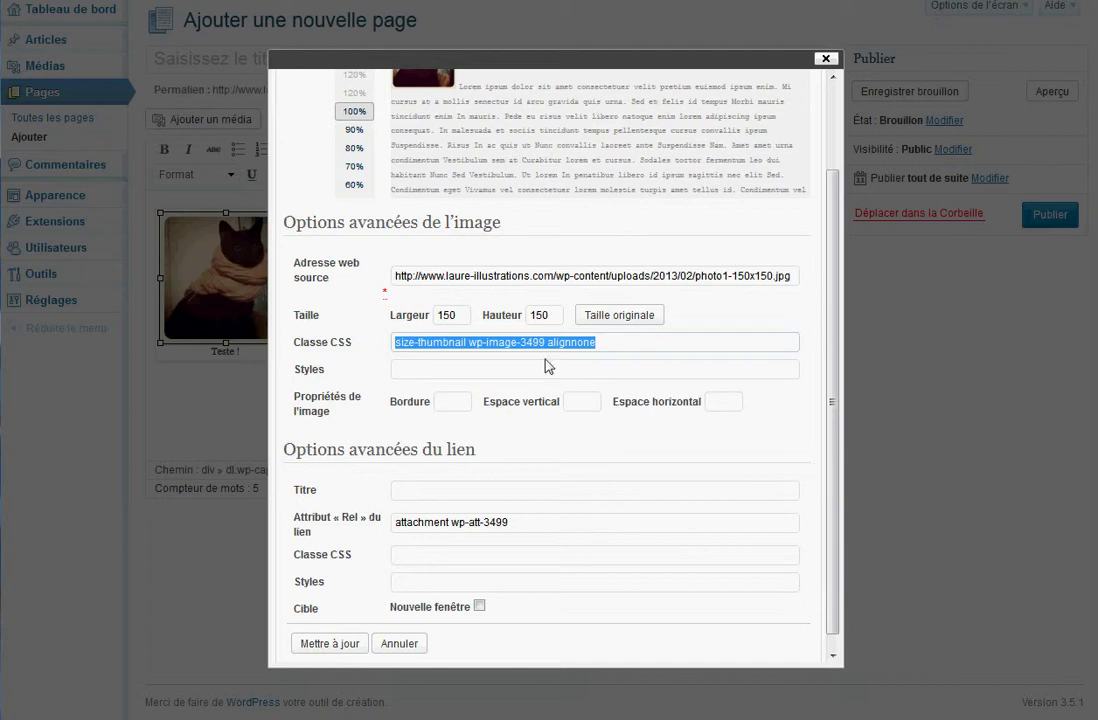
{"action": "left_click", "coordinate": [407, 358]}
{"action": "left_click", "coordinate": [430, 369]}
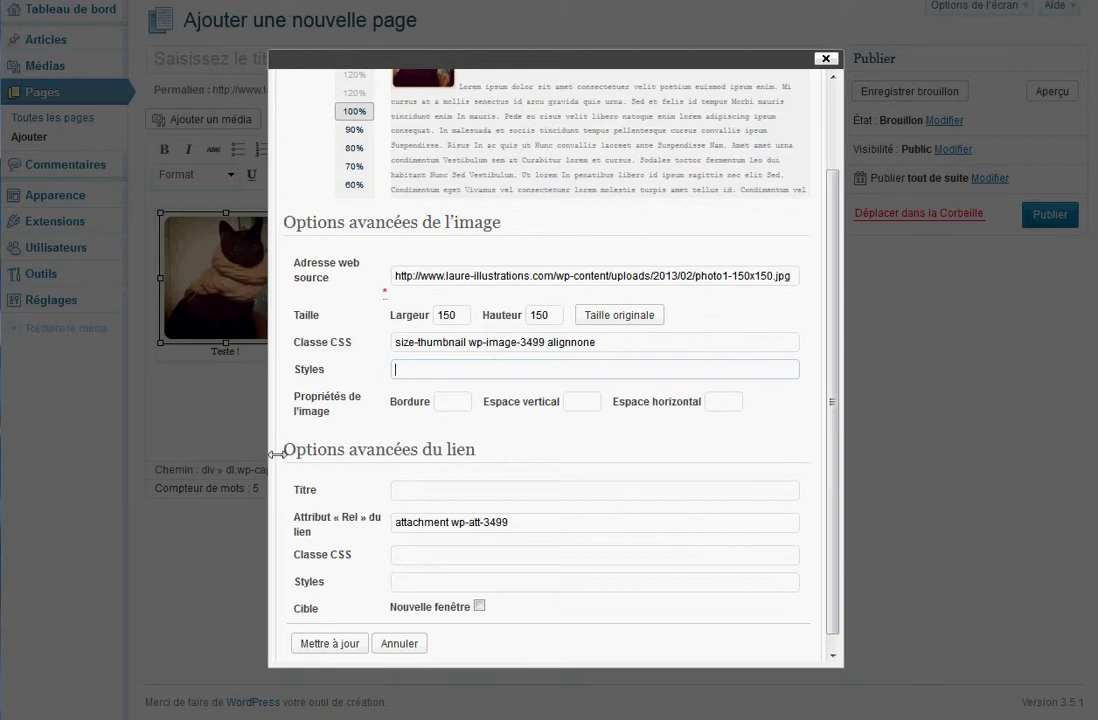
{"action": "scroll", "coordinate": [340, 369], "scroll_direction": "down", "scroll_amount": 1}
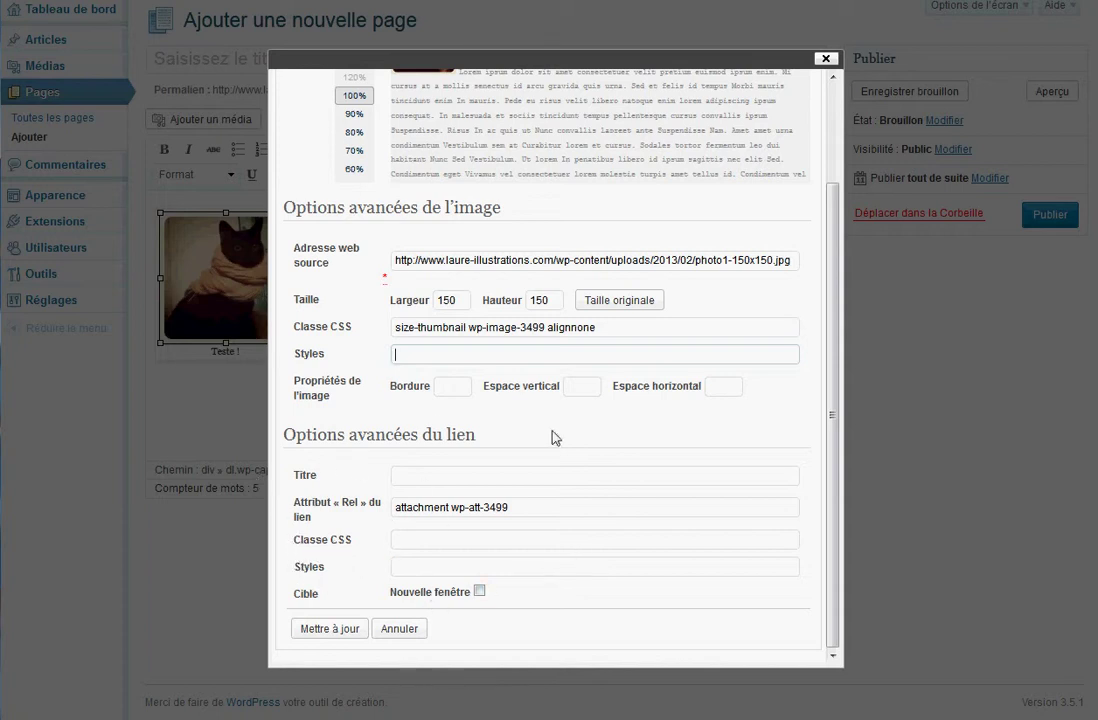
{"action": "left_click_drag", "start_coordinate": [293, 449], "coordinate": [533, 609]}
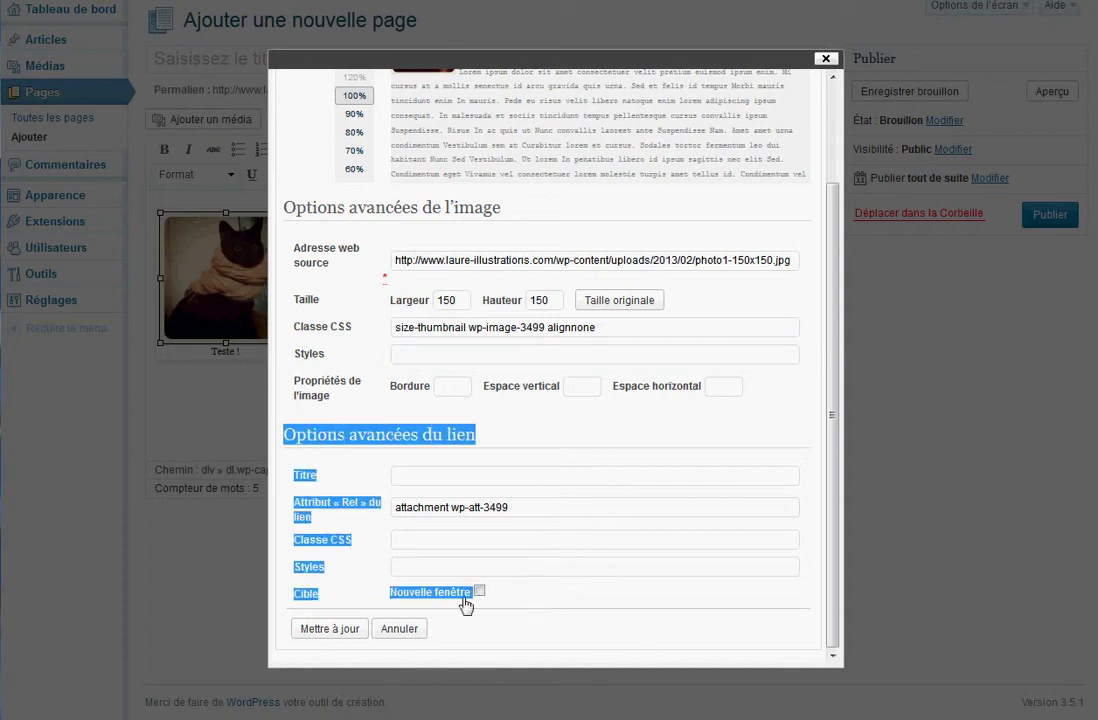
{"action": "left_click_drag", "start_coordinate": [283, 230], "coordinate": [372, 543]}
{"action": "left_click", "coordinate": [377, 544]}
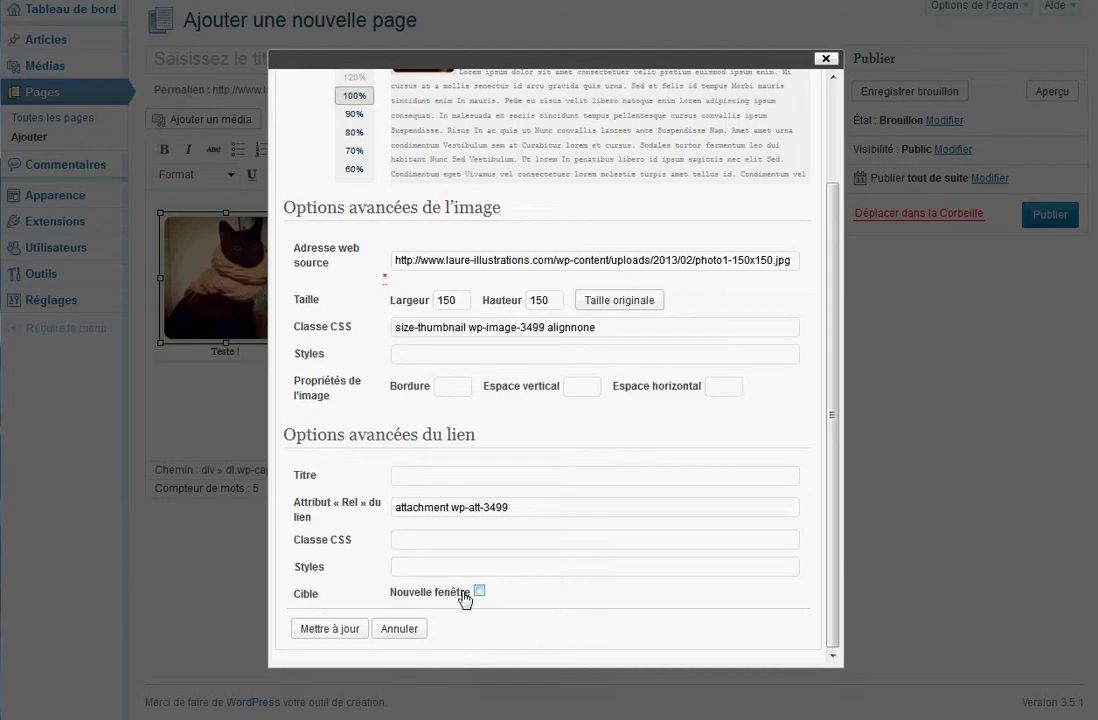
{"action": "left_click", "coordinate": [333, 630]}
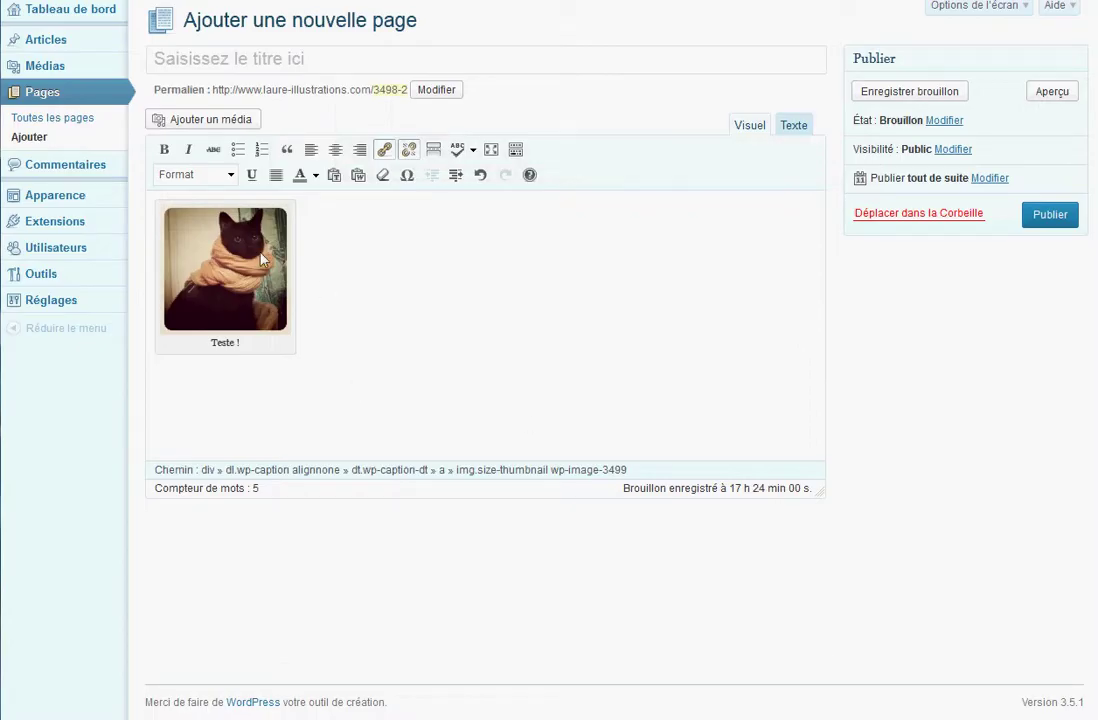
Delete the cat thumbnail from the page and open the media library to insert another image
{"action": "left_click", "coordinate": [238, 278]}
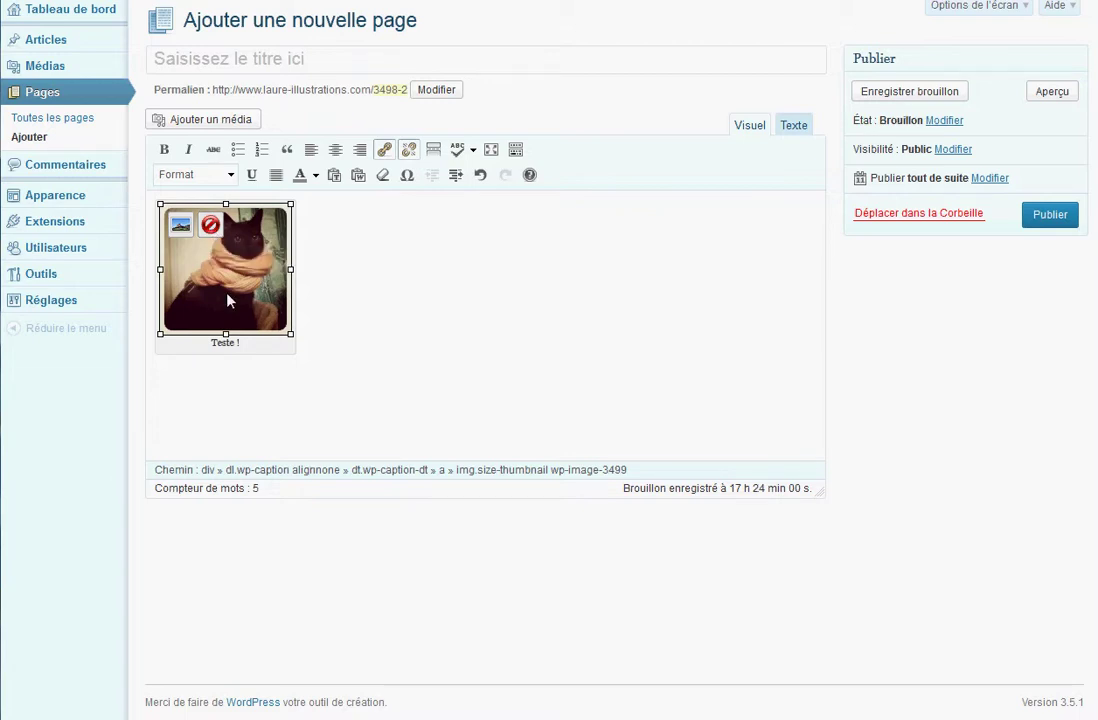
{"action": "left_click", "coordinate": [212, 226]}
{"action": "left_click", "coordinate": [206, 120]}
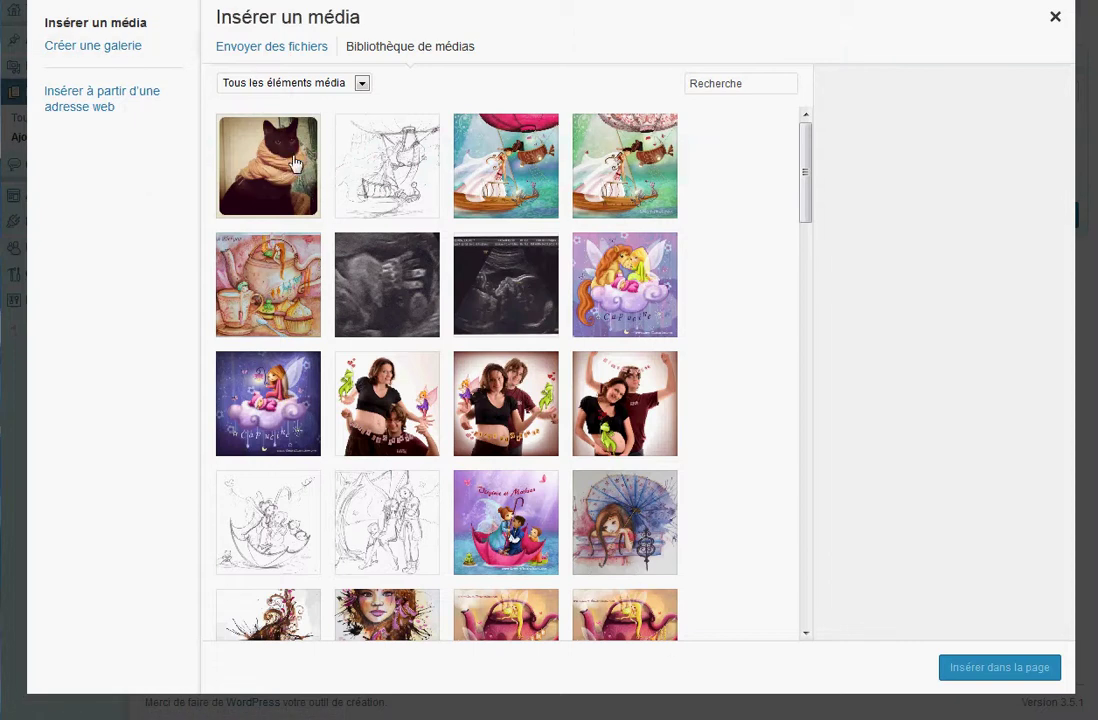
Select the cat photo photo1.jpg in the media library, set its size to Moyenne – 465 × 465 and insert it into the page
{"action": "left_click", "coordinate": [252, 205]}
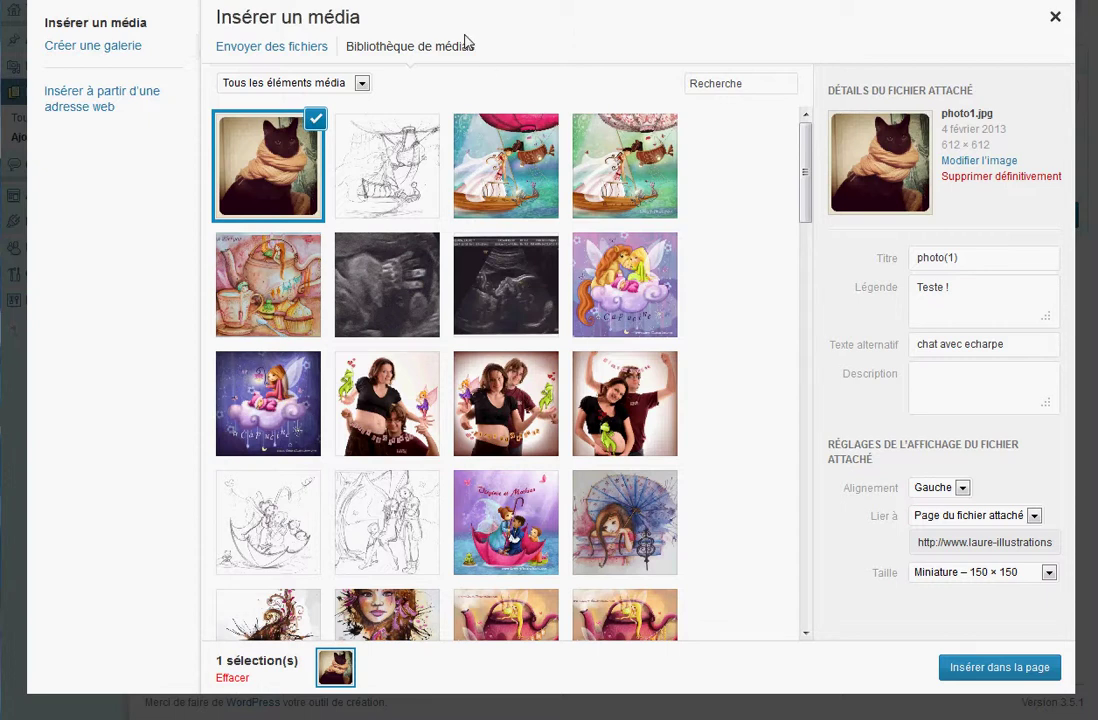
{"action": "left_click", "coordinate": [358, 139]}
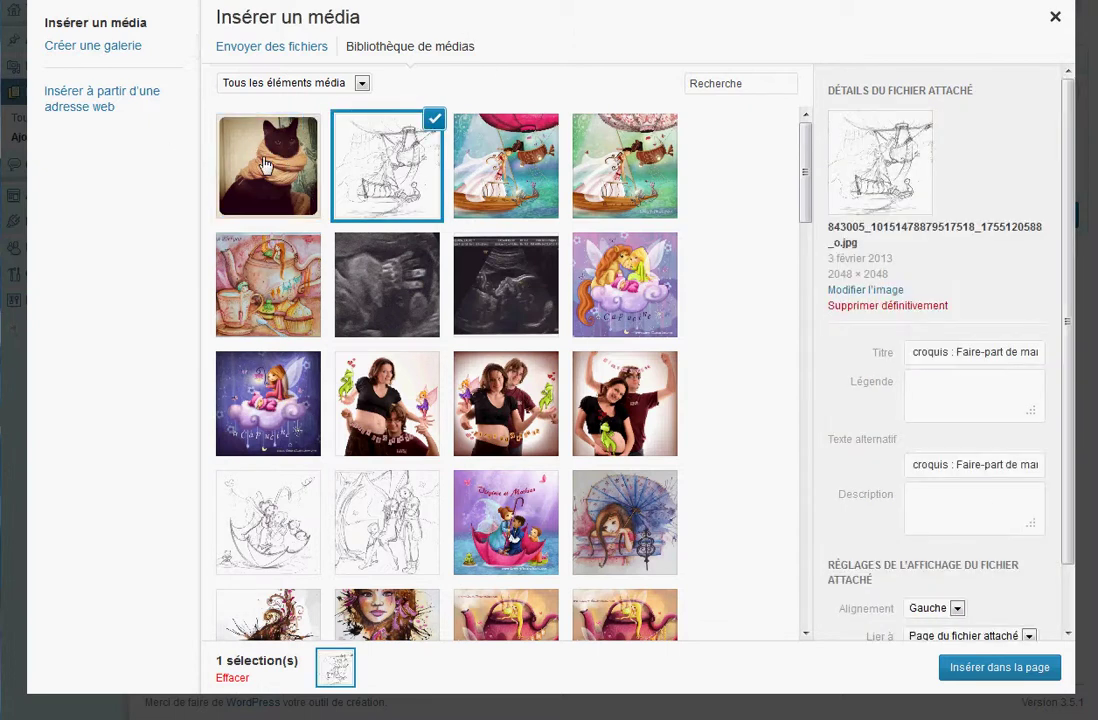
{"action": "left_click", "coordinate": [222, 144]}
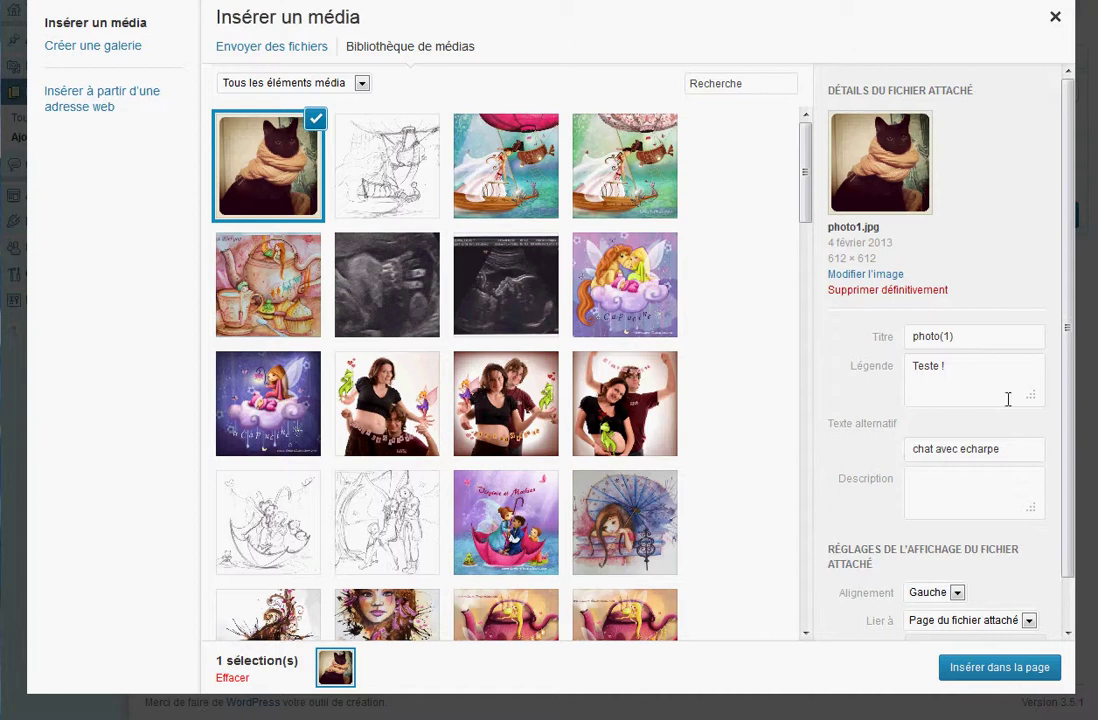
{"action": "scroll", "coordinate": [1002, 629], "scroll_direction": "down", "scroll_amount": 1}
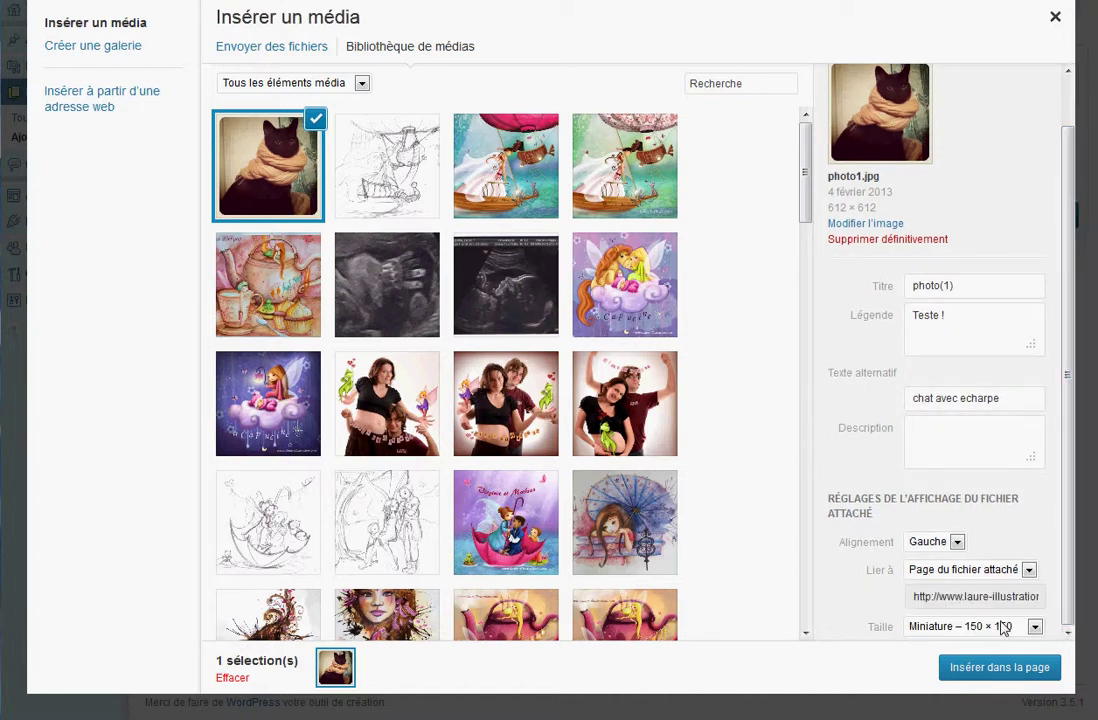
{"action": "left_click", "coordinate": [1002, 627]}
{"action": "left_click", "coordinate": [972, 659]}
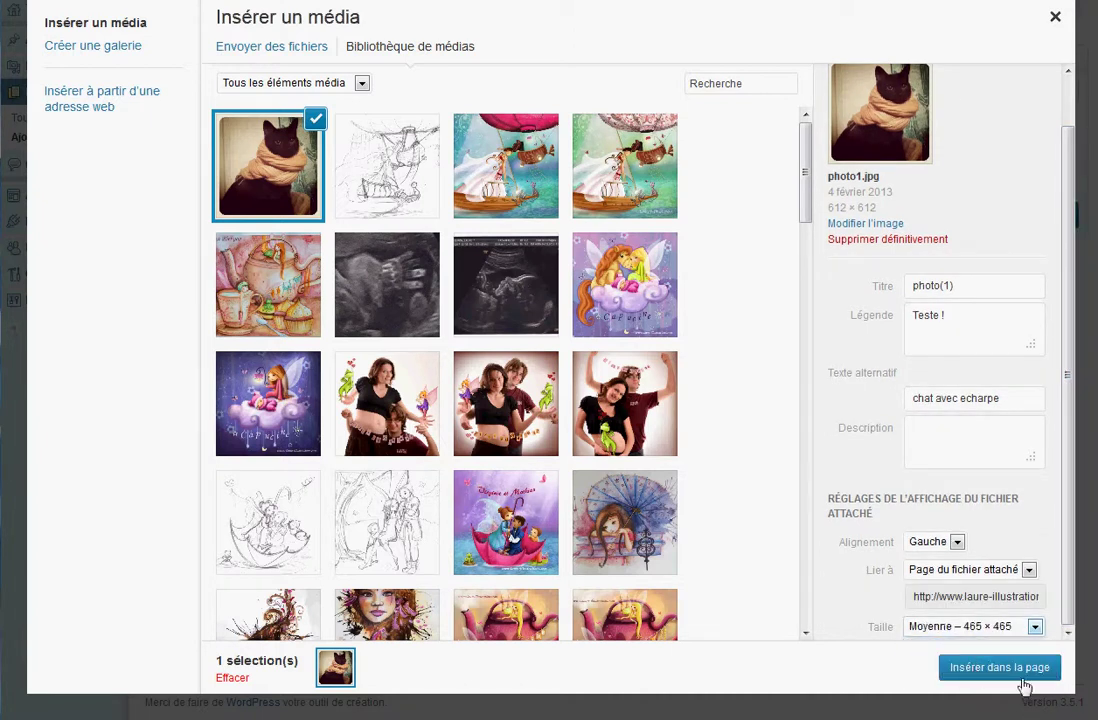
{"action": "left_click", "coordinate": [980, 668]}
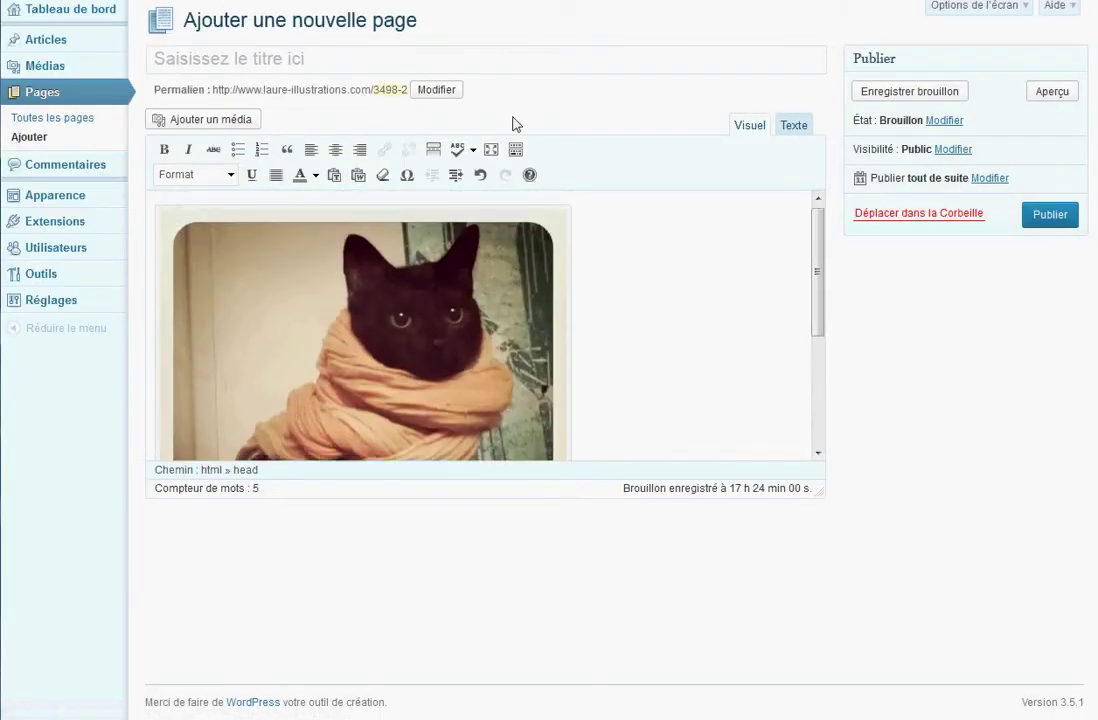
Preview the page, follow the cat photo's link to its attachment page and examine the title and caption before returning to the editor
{"action": "left_click", "coordinate": [1054, 93]}
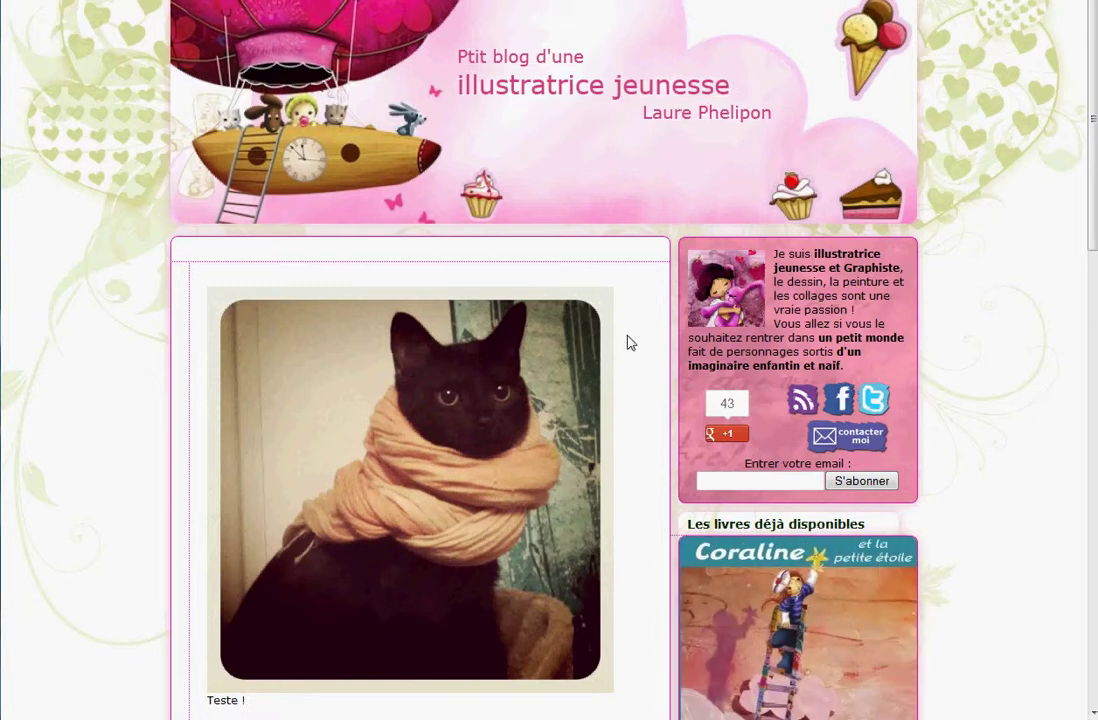
{"action": "scroll", "coordinate": [466, 483], "scroll_direction": "down", "scroll_amount": 1}
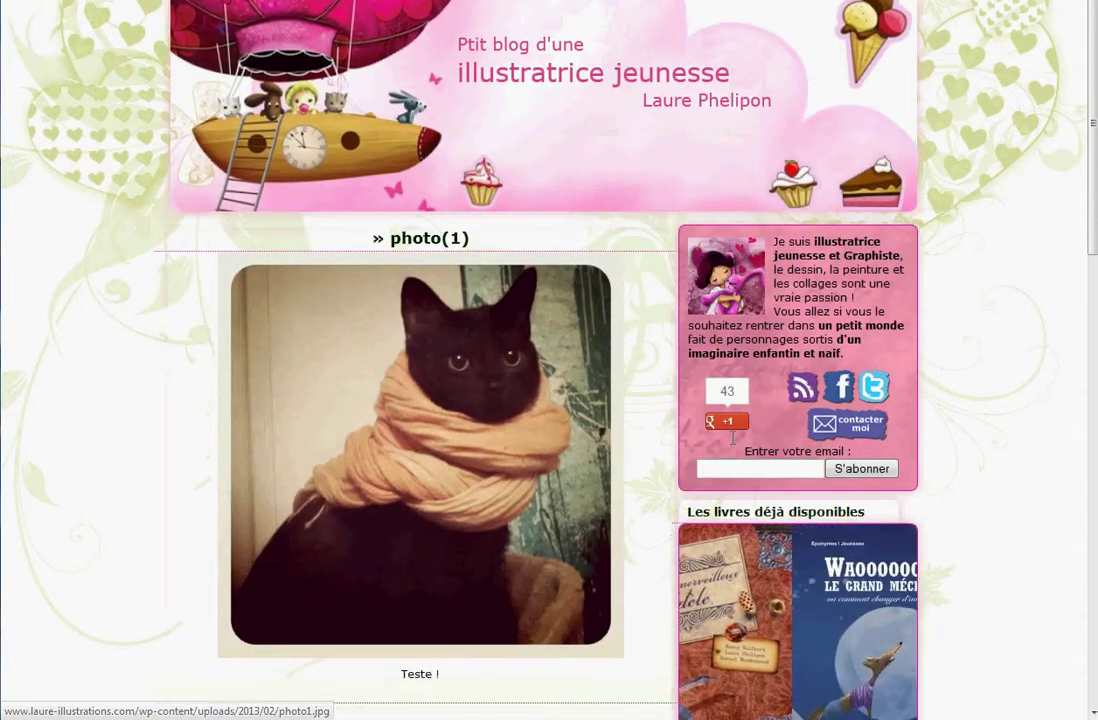
{"action": "scroll", "coordinate": [379, 259], "scroll_direction": "down", "scroll_amount": 1}
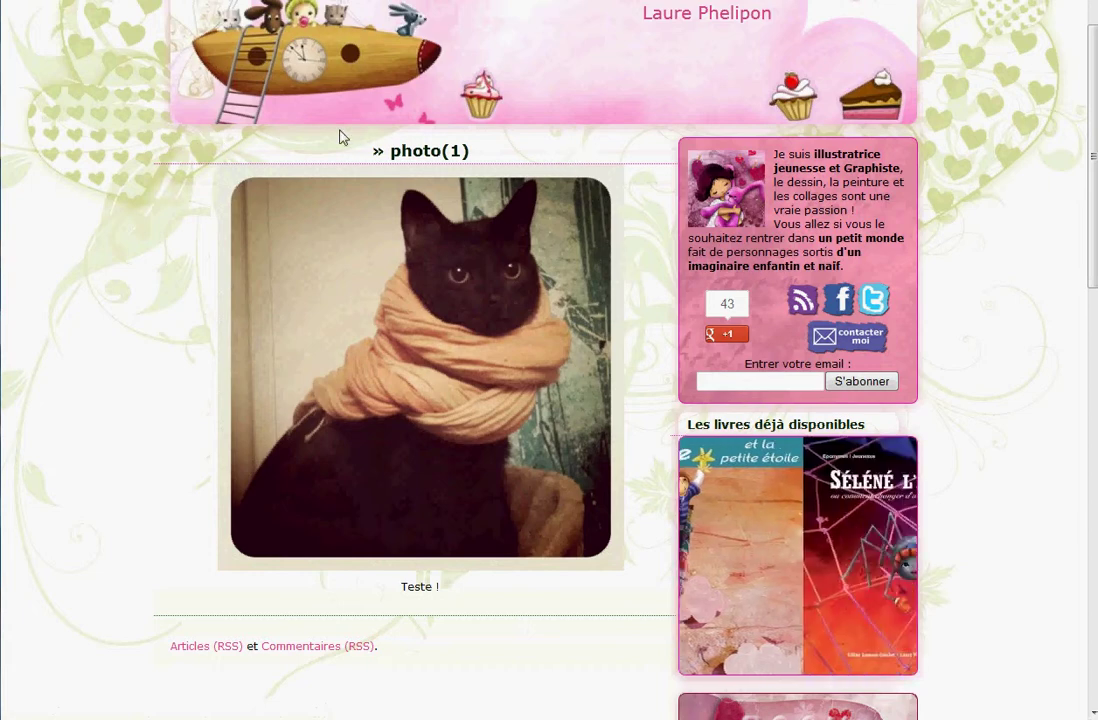
{"action": "scroll", "coordinate": [483, 228], "scroll_direction": "down", "scroll_amount": 2}
{"action": "scroll", "coordinate": [487, 218], "scroll_direction": "up", "scroll_amount": 2}
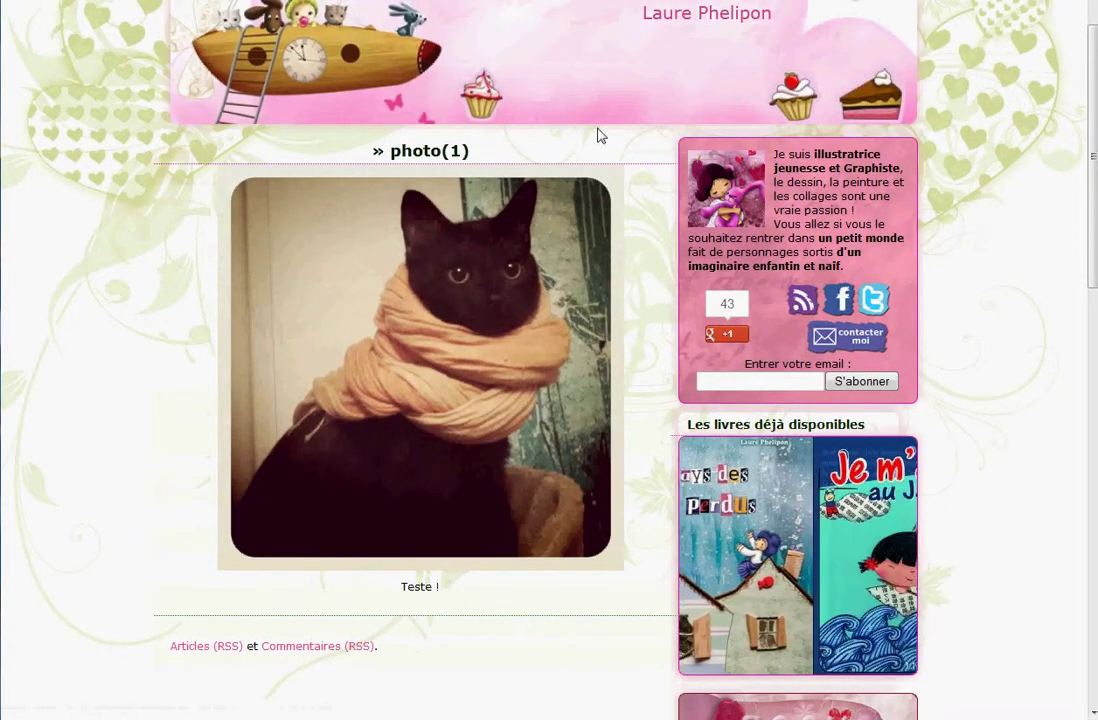
{"action": "left_click_drag", "start_coordinate": [468, 152], "coordinate": [400, 167]}
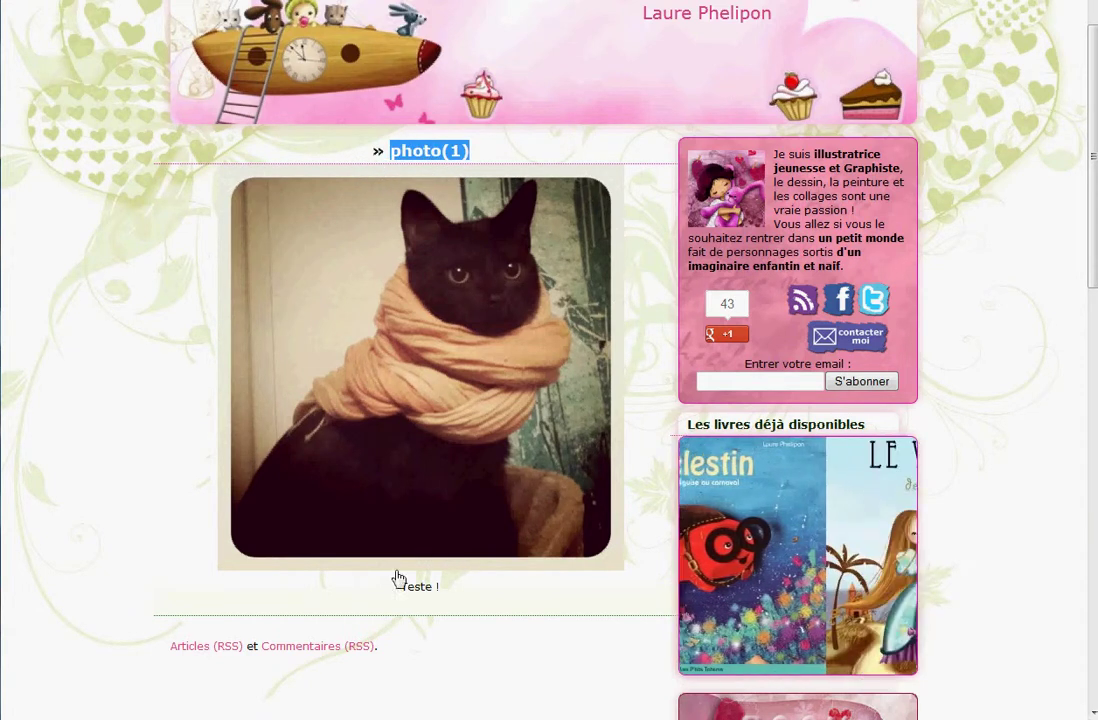
{"action": "left_click_drag", "start_coordinate": [480, 596], "coordinate": [392, 594]}
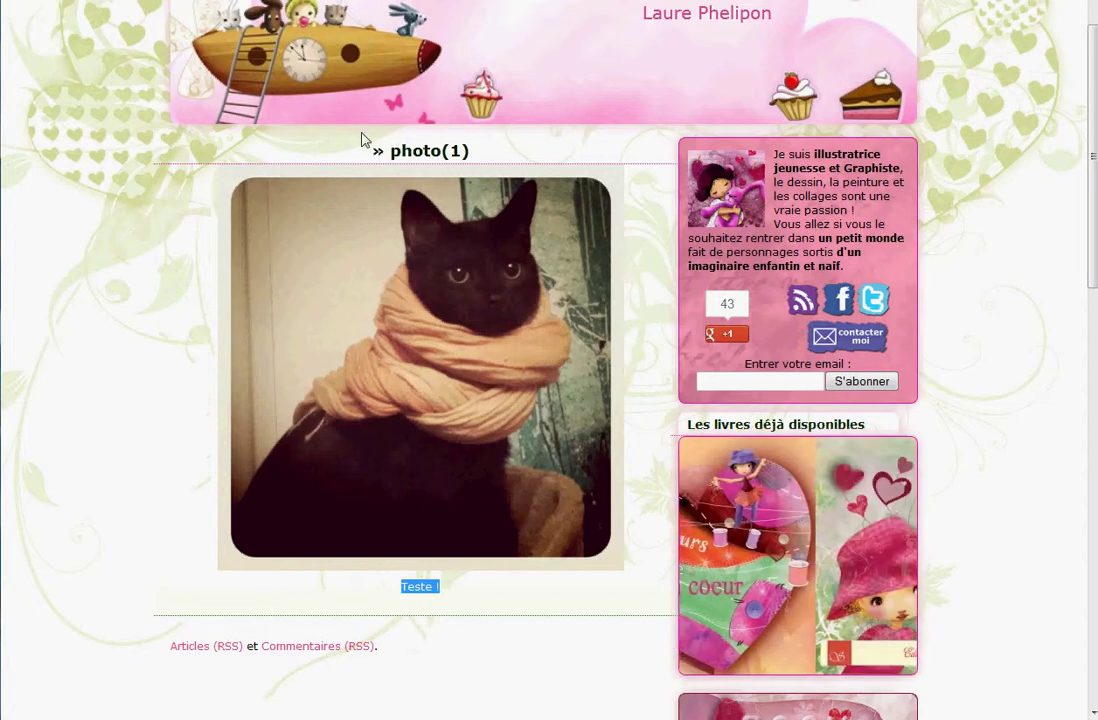
{"action": "scroll", "coordinate": [520, 250], "scroll_direction": "down", "scroll_amount": 7}
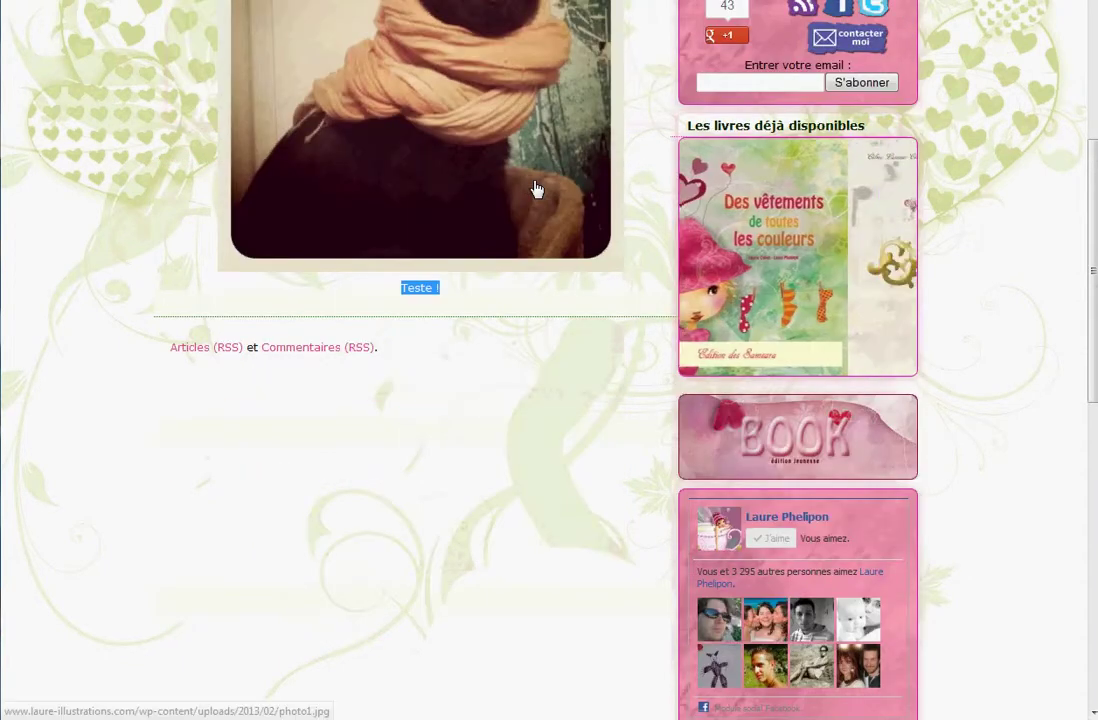
{"action": "scroll", "coordinate": [478, 270], "scroll_direction": "up", "scroll_amount": 8}
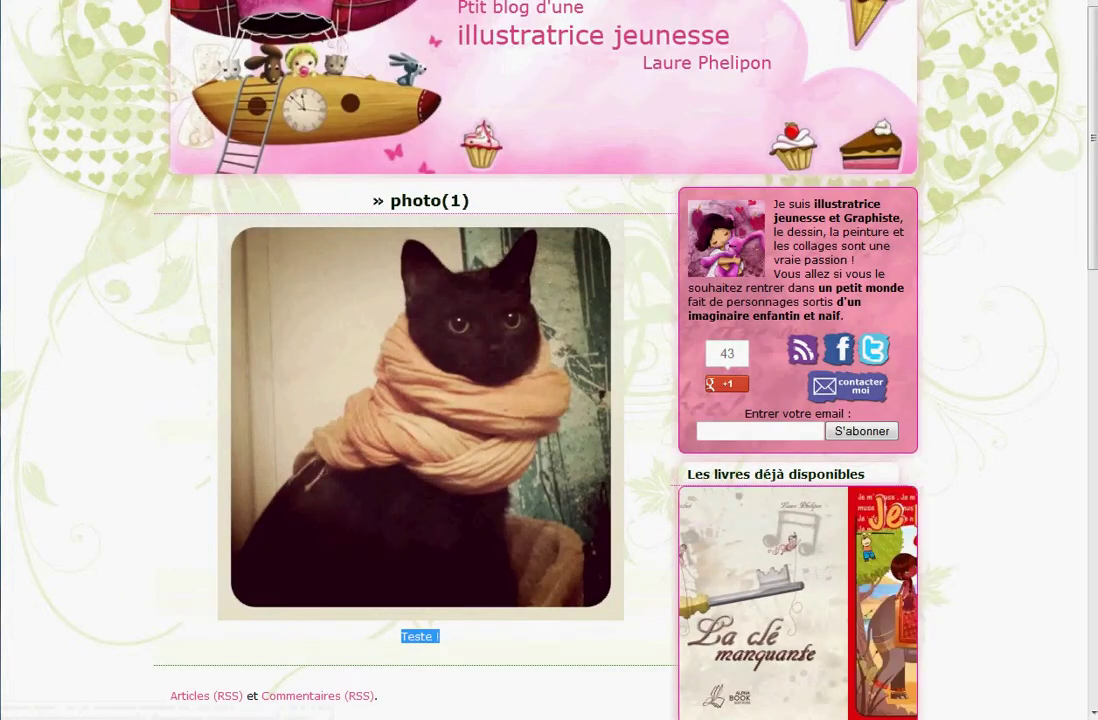
{"action": "key", "text": "ctrl+w"}
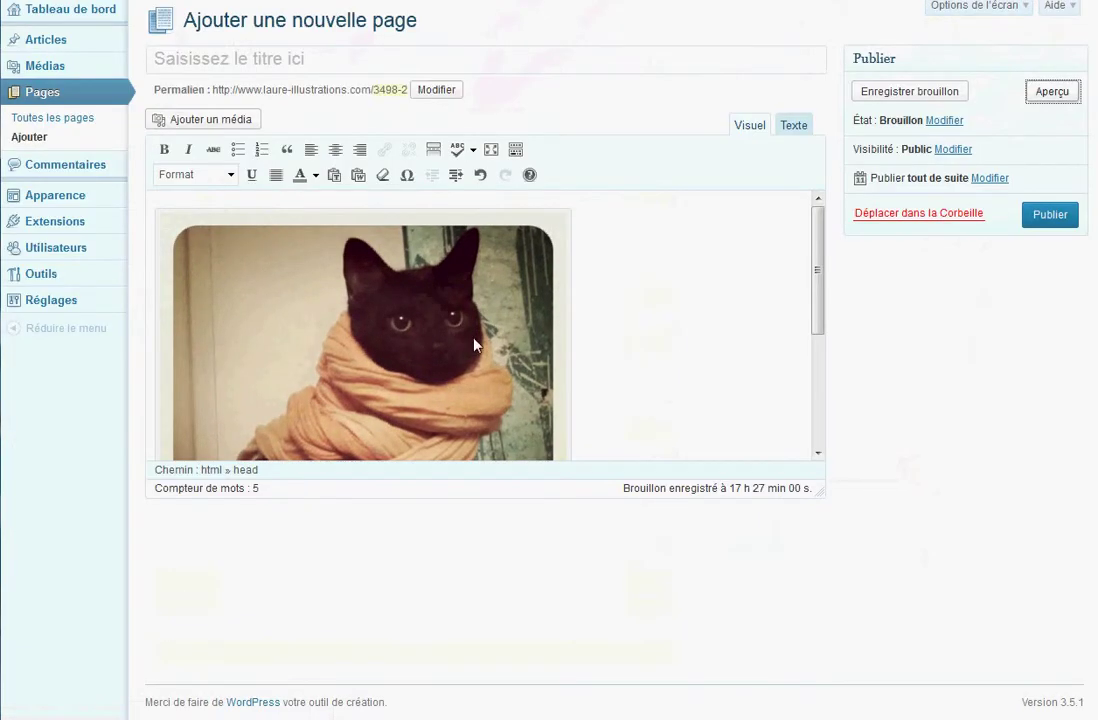
Add the test paragraphs "efsfse", "ssefse", "s" and "sef" above the cat image in the page body
{"action": "left_click", "coordinate": [727, 326]}
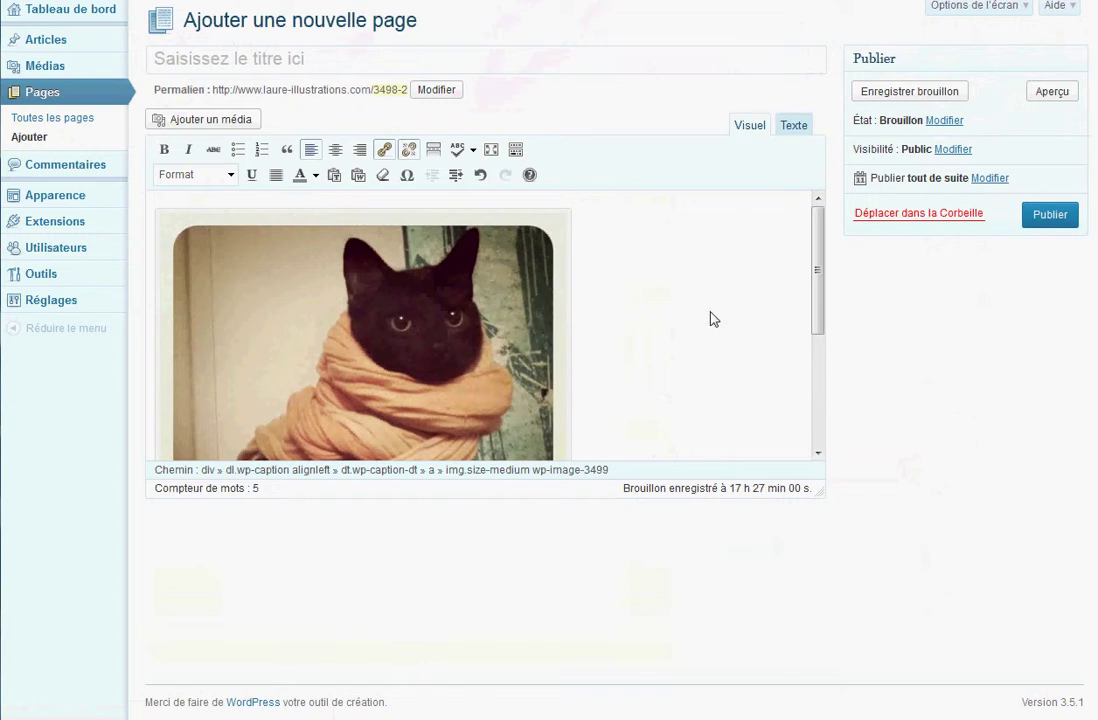
{"action": "scroll", "coordinate": [714, 319], "scroll_direction": "down", "scroll_amount": 3}
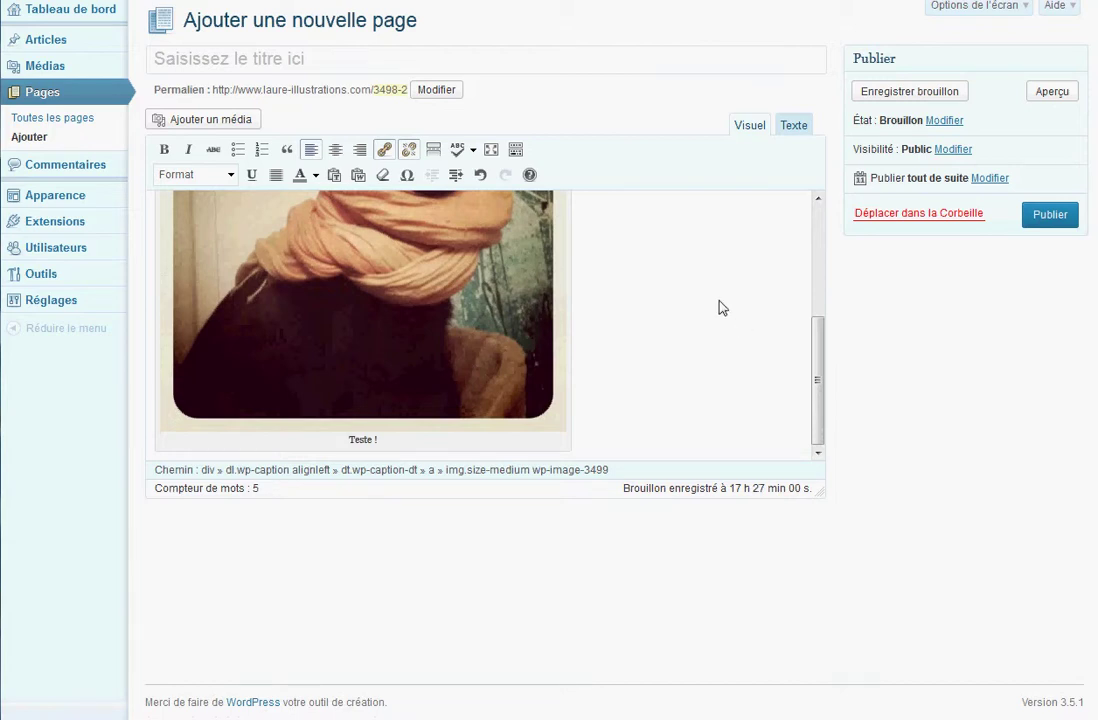
{"action": "scroll", "coordinate": [743, 324], "scroll_direction": "up", "scroll_amount": 4}
{"action": "left_click", "coordinate": [447, 316]}
{"action": "left_click_drag", "start_coordinate": [447, 316], "coordinate": [432, 202]}
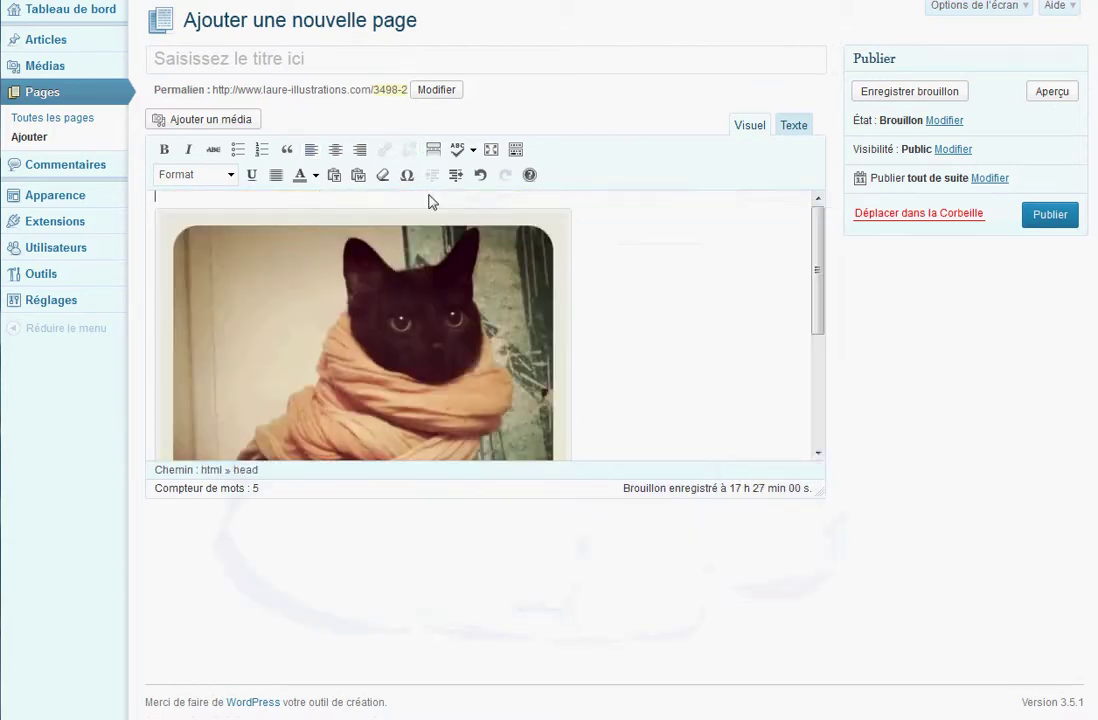
{"action": "type", "text": "efsfse"}
{"action": "key", "text": "Return"}
{"action": "type", "text": "s"}
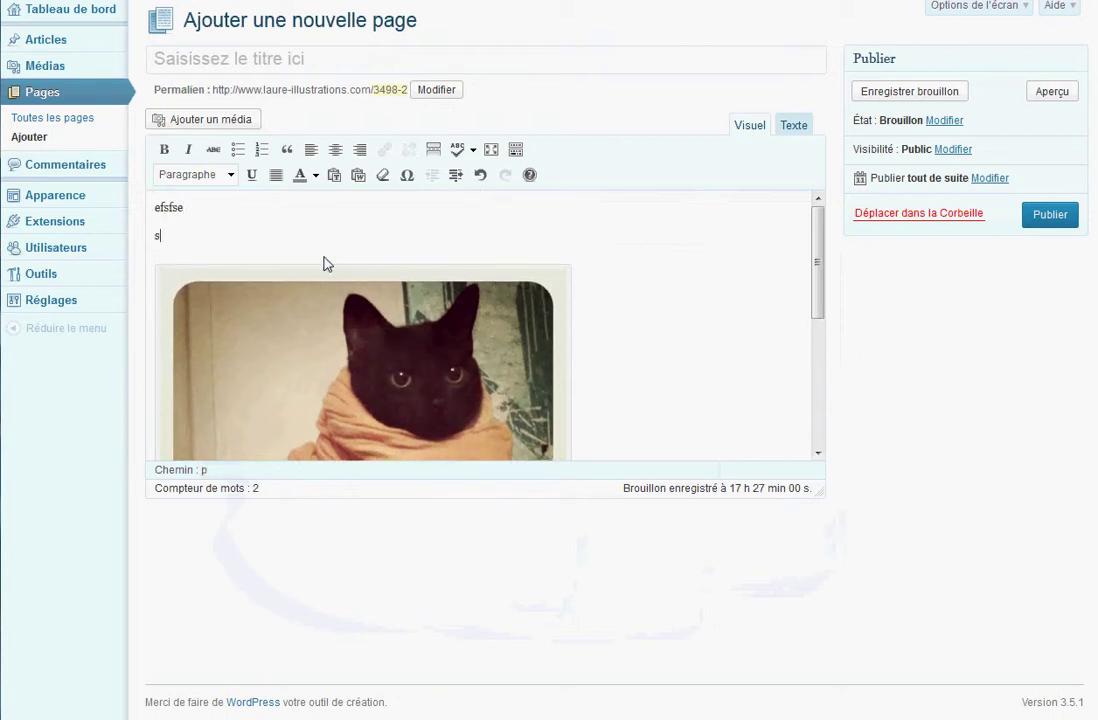
{"action": "type", "text": "sefse"}
{"action": "key", "text": "Return"}
{"action": "type", "text": "s"}
{"action": "key", "text": "Return"}
{"action": "type", "text": "sef"}
Move the cat image up to directly below the "efsfse" paragraph so the remaining text wraps beside it
{"action": "left_click", "coordinate": [277, 417]}
{"action": "left_click_drag", "start_coordinate": [280, 418], "coordinate": [196, 222]}
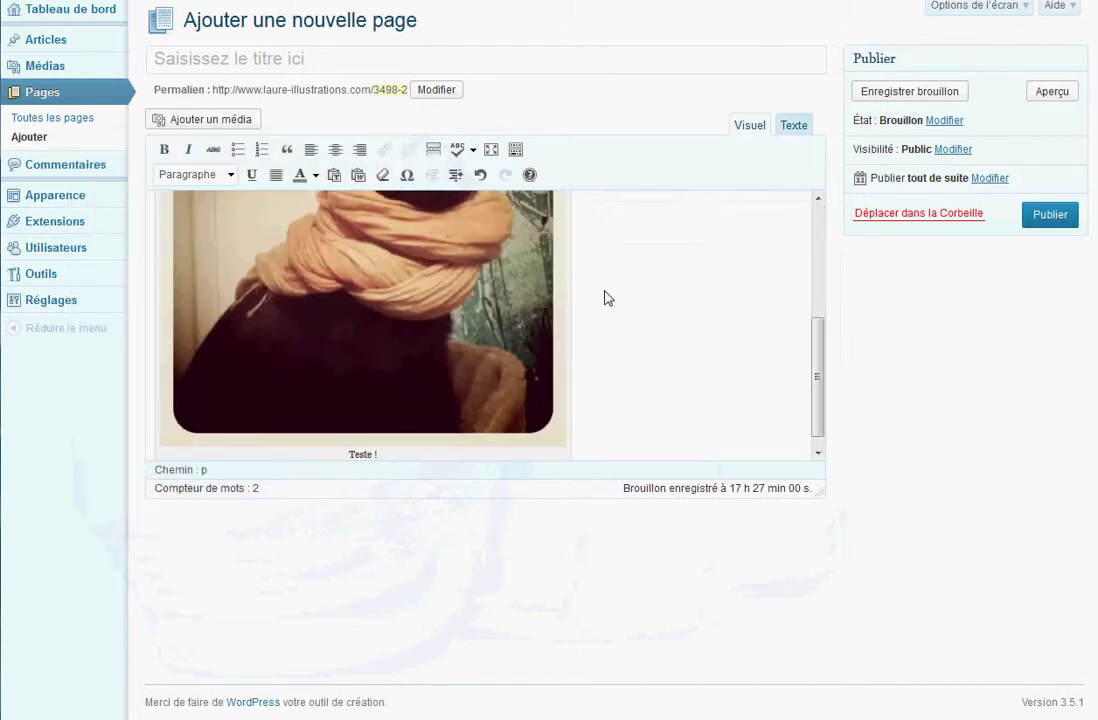
{"action": "scroll", "coordinate": [604, 298], "scroll_direction": "up", "scroll_amount": 5}
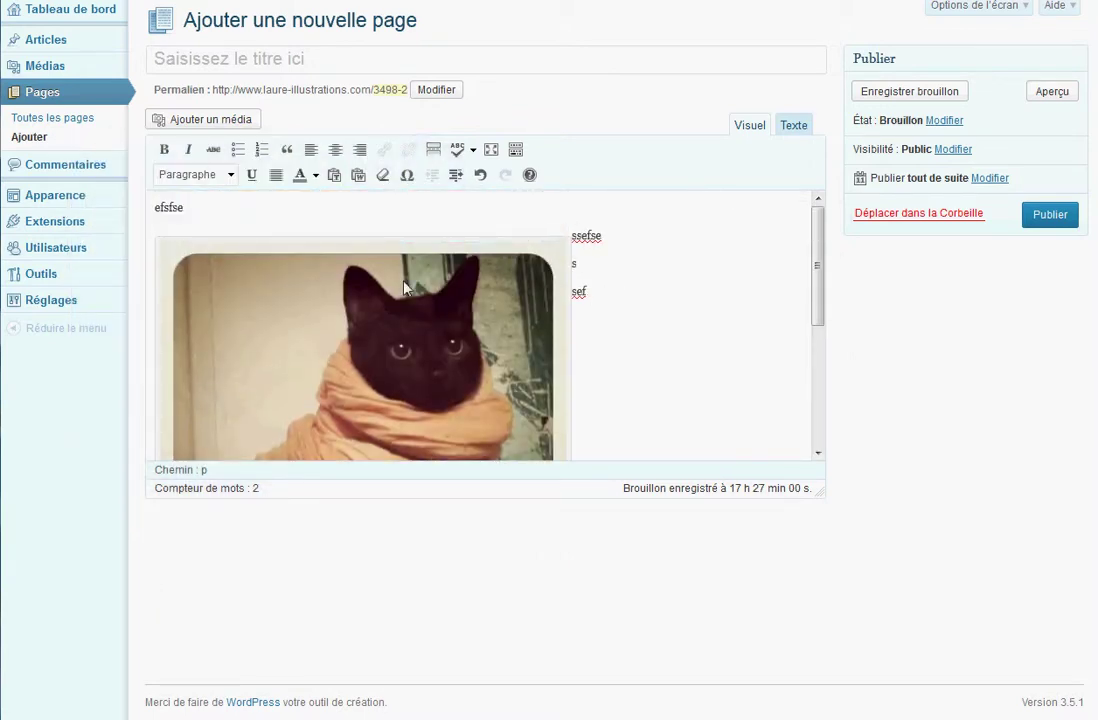